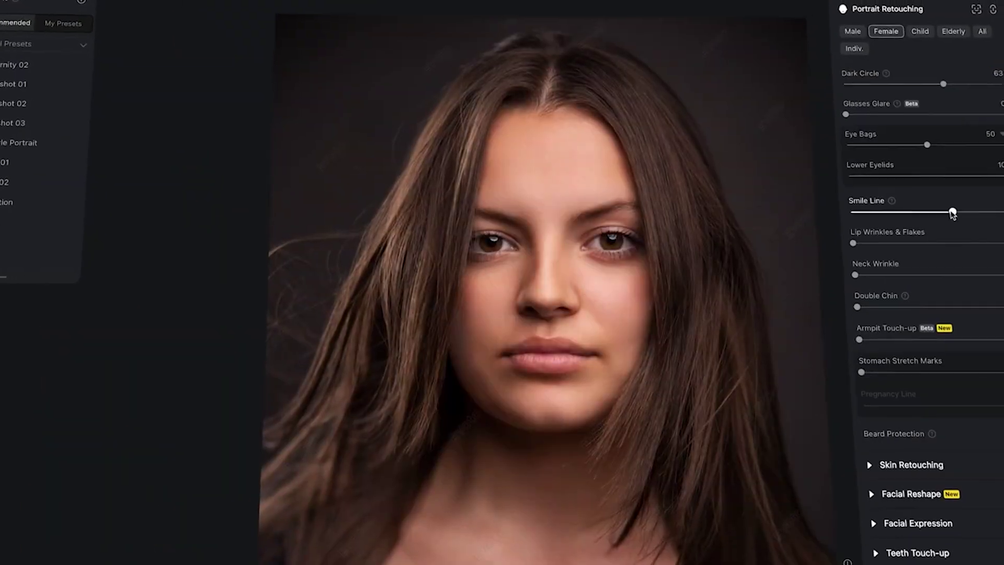
{"action": "scroll", "coordinate": [888, 307], "scroll_direction": "down", "scroll_amount": 10}
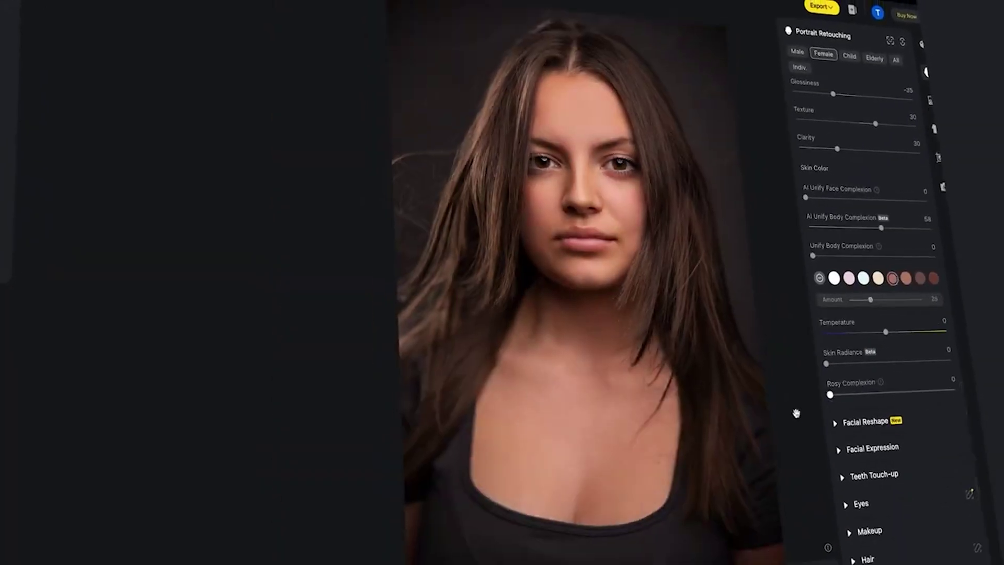
{"action": "left_click", "coordinate": [824, 293]}
{"action": "scroll", "coordinate": [825, 324], "scroll_direction": "down", "scroll_amount": 10}
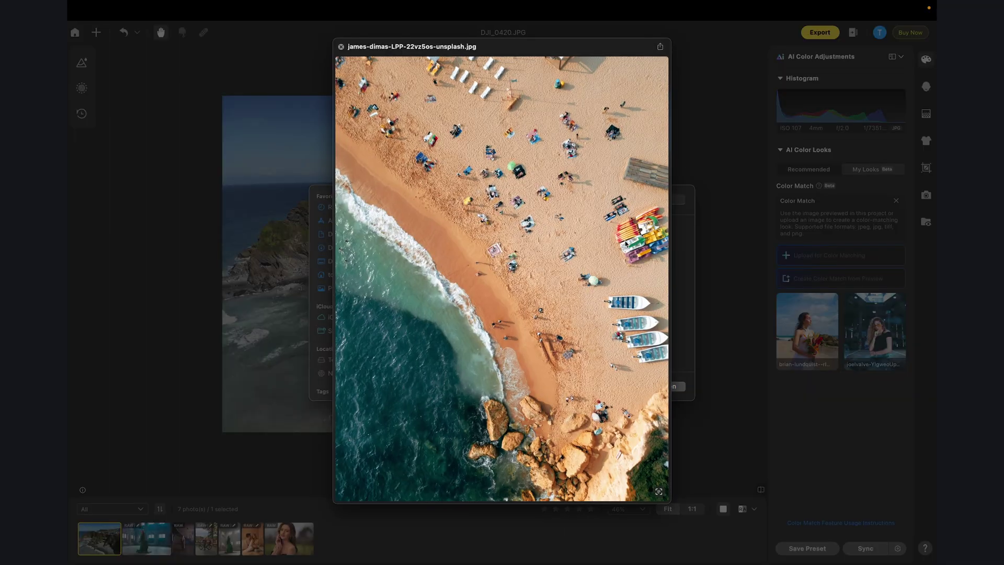
Preview the aerial beach photo from the Colour Match folder and upload it as the color match reference for DJI_0420.JPG.
{"action": "key", "text": "space"}
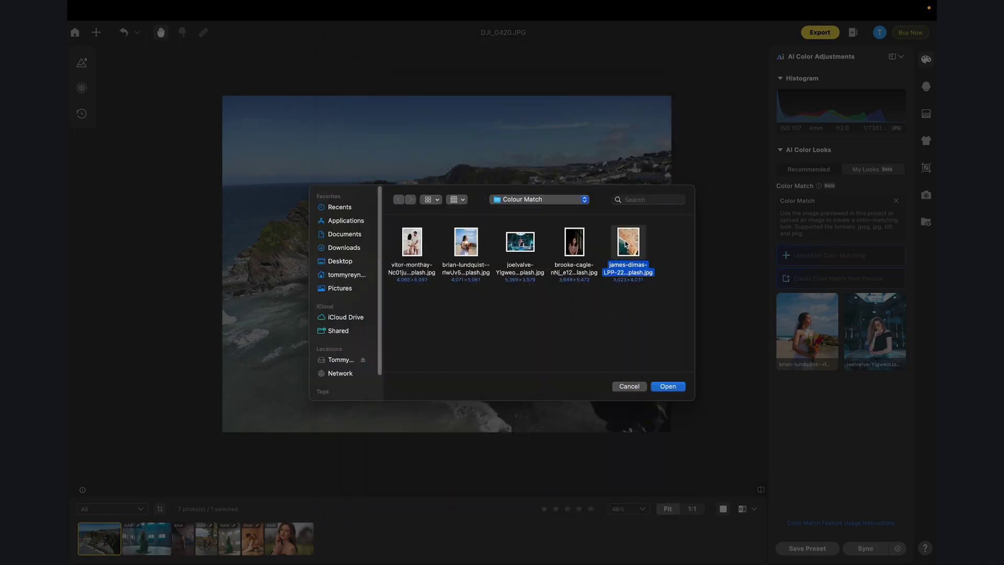
{"action": "left_click", "coordinate": [667, 386]}
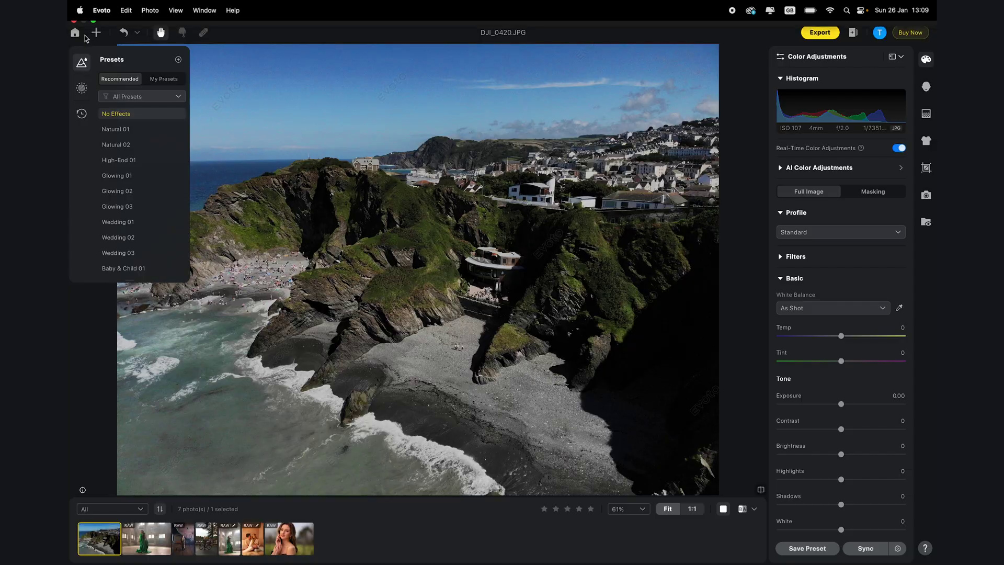
Return to the projects overview and open the Colour Match Test project.
{"action": "left_click", "coordinate": [77, 38]}
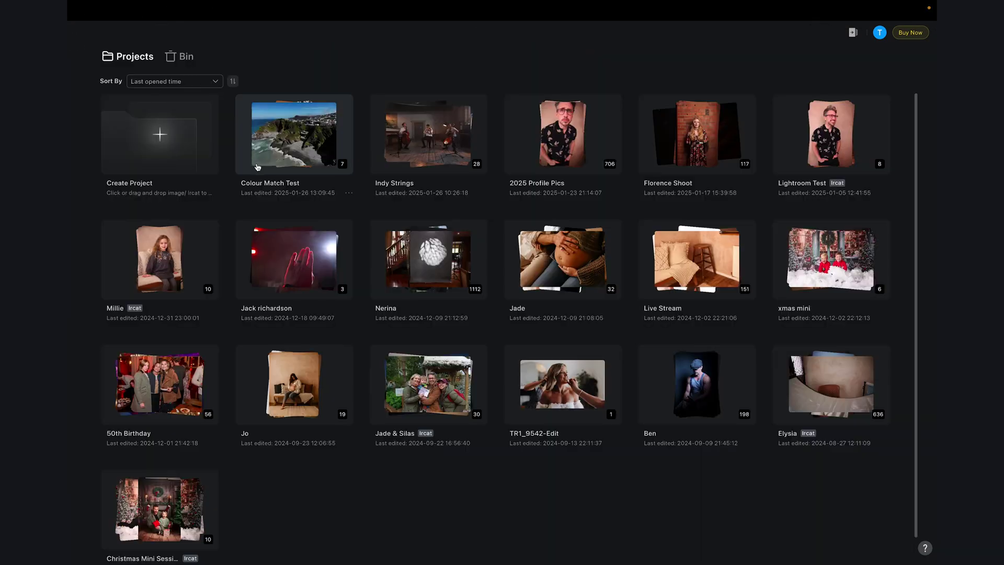
{"action": "left_click", "coordinate": [285, 145]}
Look through the project's photos one after another, from the green-dress shot to the portrait and back to the bicycle photo.
{"action": "left_click", "coordinate": [149, 544]}
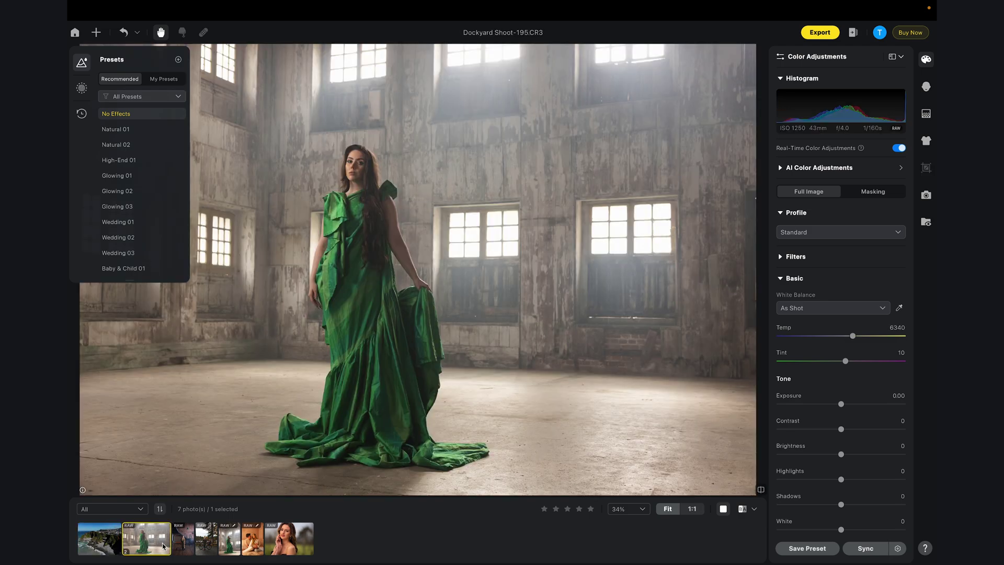
{"action": "left_click", "coordinate": [183, 542]}
{"action": "left_click", "coordinate": [206, 542]}
{"action": "left_click", "coordinate": [230, 541]}
{"action": "left_click", "coordinate": [252, 541]}
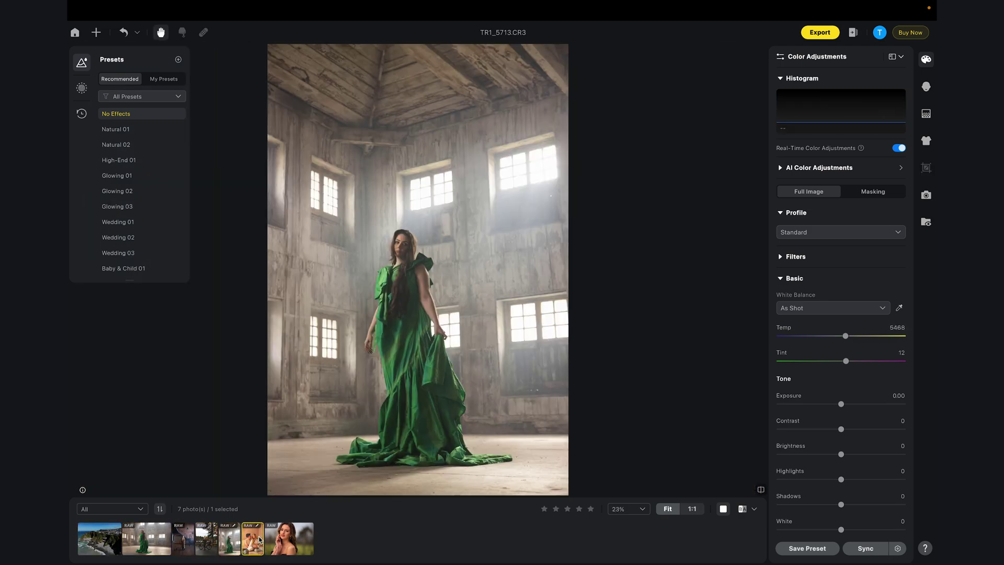
{"action": "left_click", "coordinate": [290, 542]}
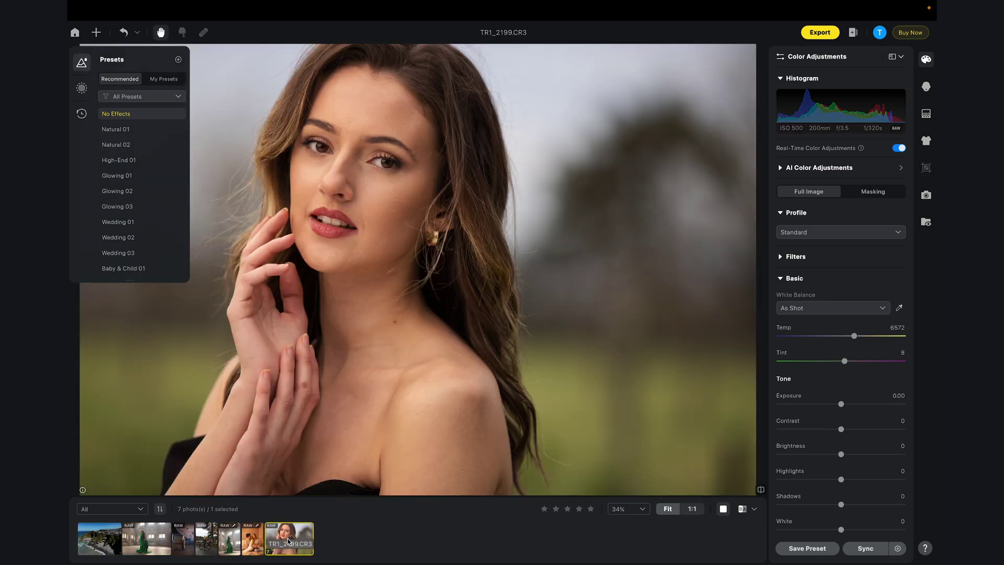
{"action": "left_click", "coordinate": [252, 541]}
{"action": "left_click", "coordinate": [229, 546]}
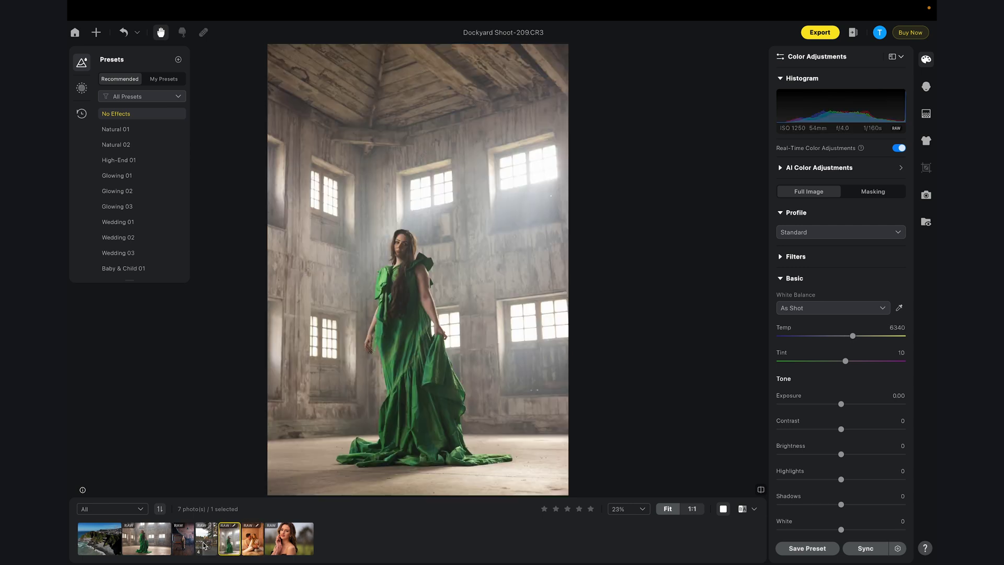
{"action": "left_click", "coordinate": [206, 544]}
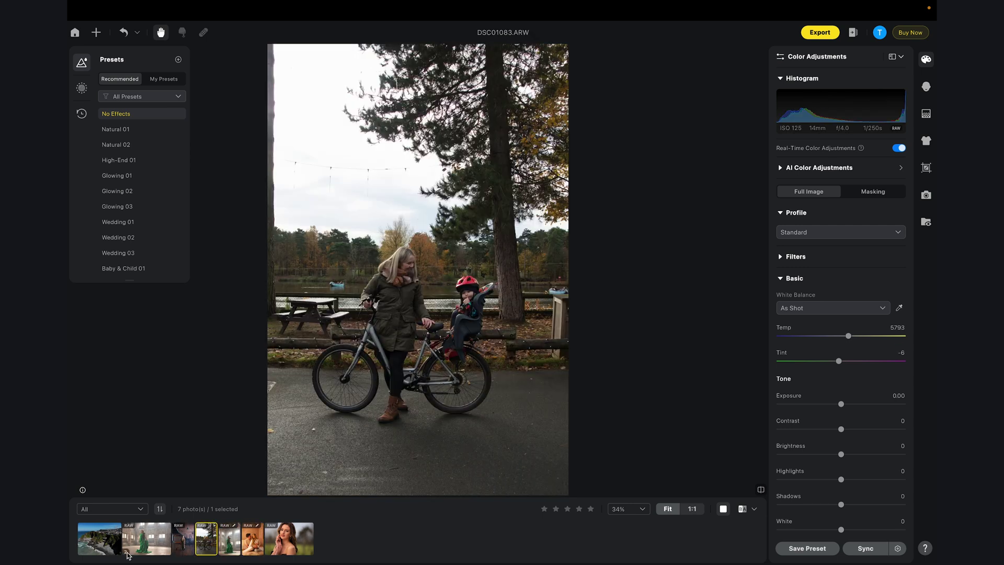
Display DJI_0420.JPG and switch its editing controls to AI Color Adjustments.
{"action": "left_click", "coordinate": [93, 549]}
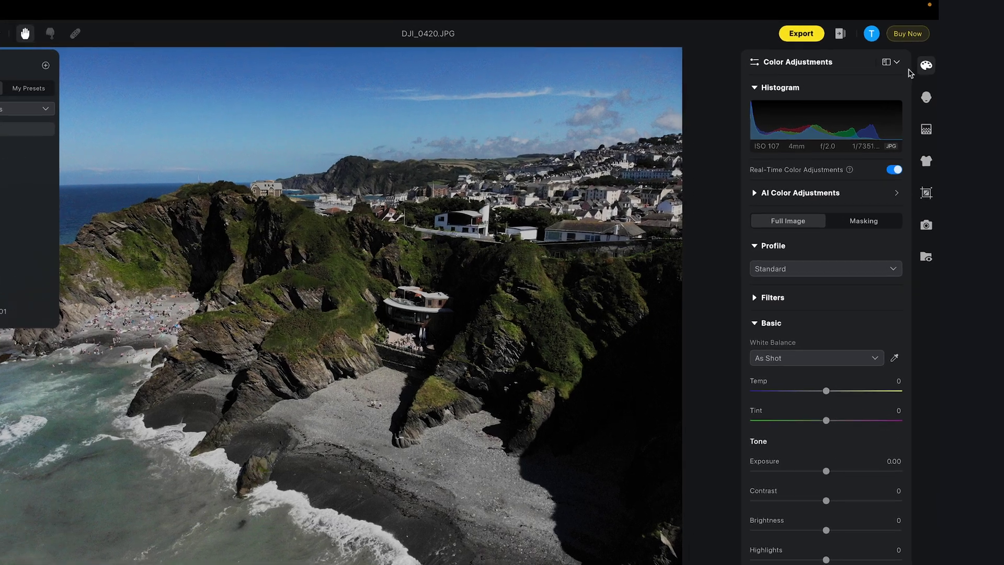
{"action": "left_click", "coordinate": [900, 56]}
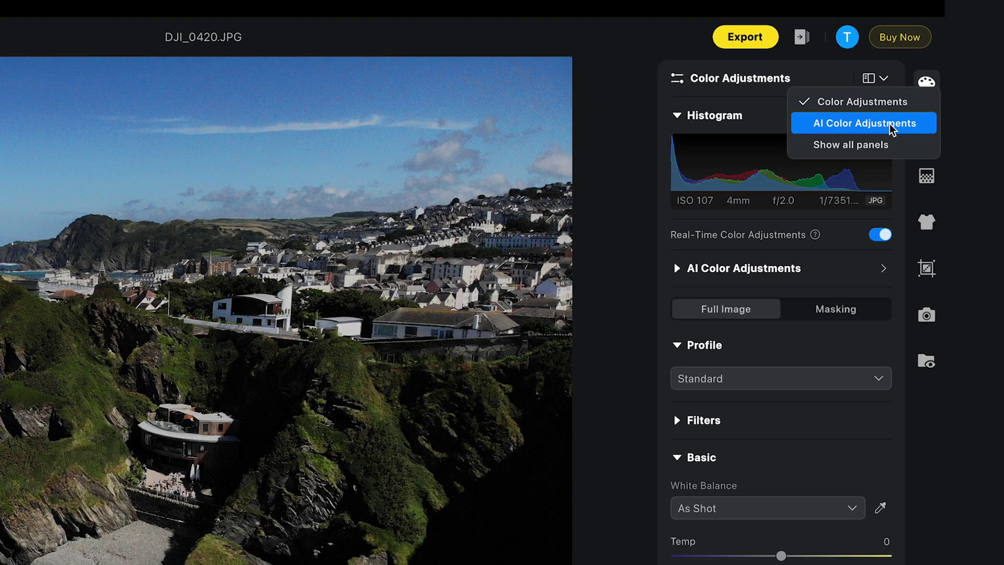
{"action": "left_click", "coordinate": [892, 128]}
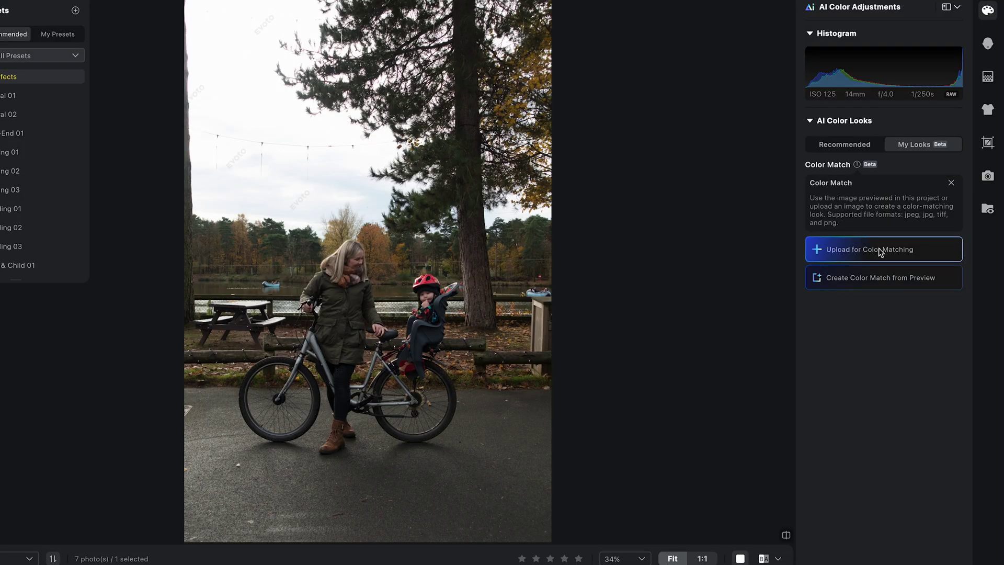
Preview the beach portrait with the flower bouquet and upload it as the color match reference for DSC01083.ARW.
{"action": "left_click", "coordinate": [881, 252]}
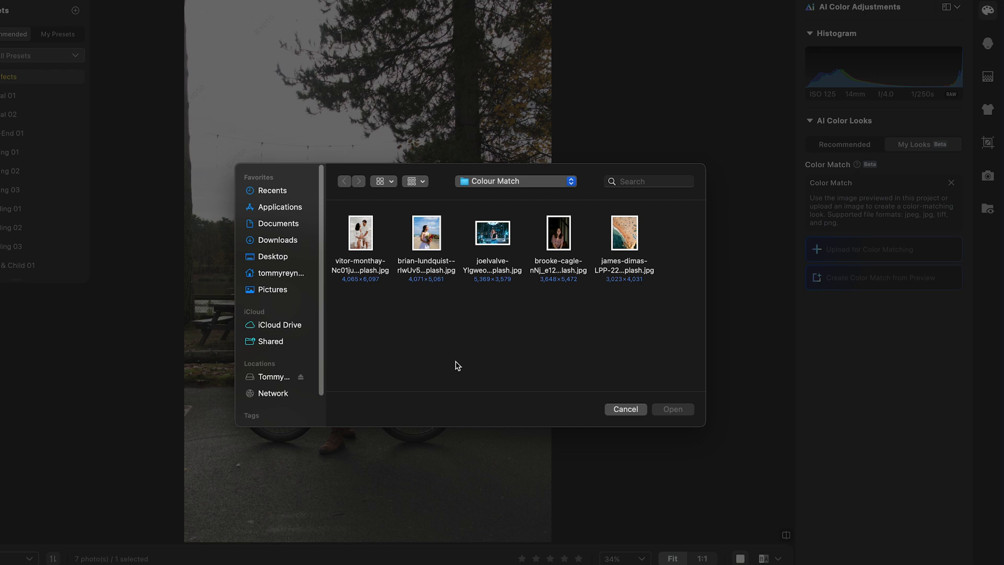
{"action": "left_click", "coordinate": [427, 235]}
{"action": "key", "text": "space"}
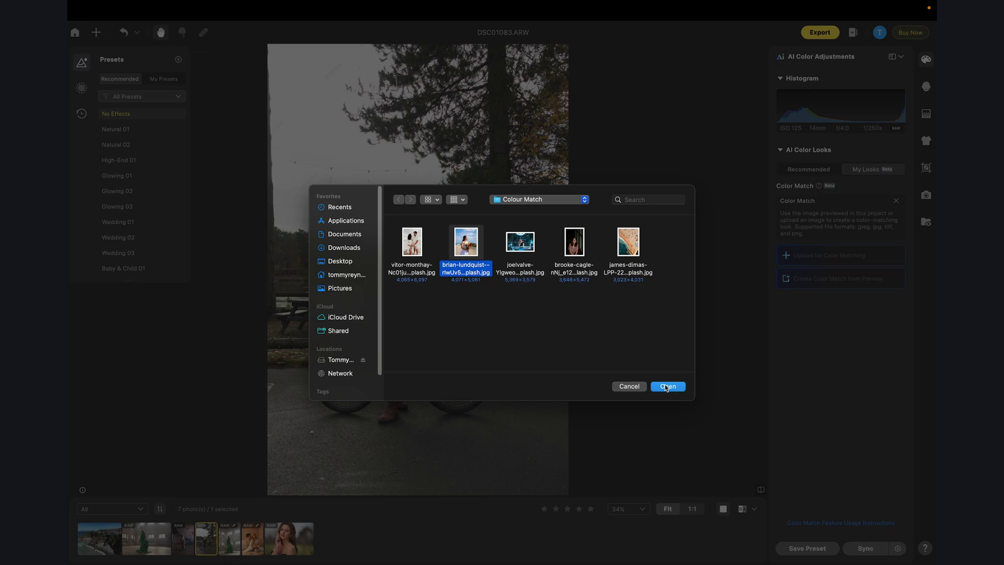
{"action": "left_click", "coordinate": [668, 387]}
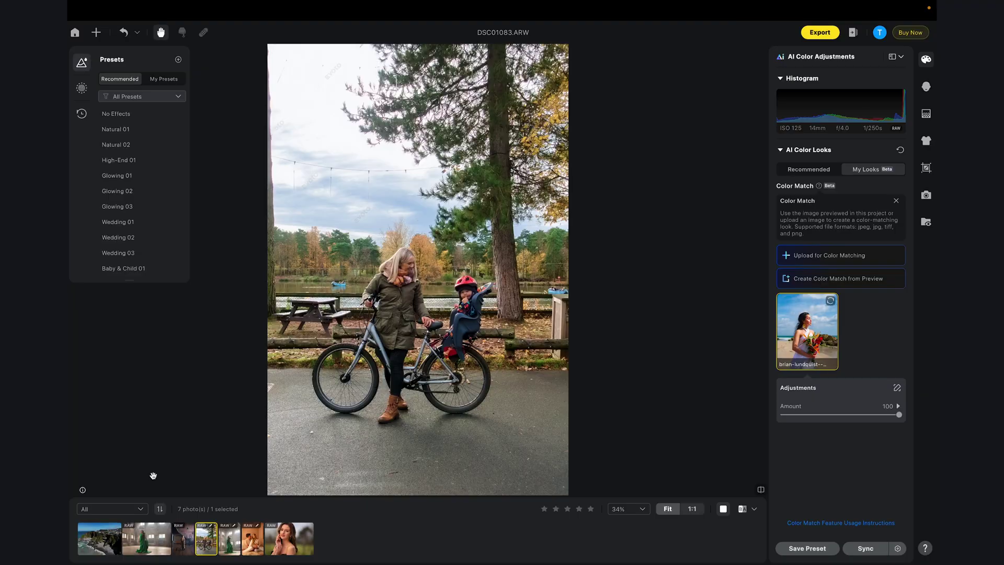
Compare the bicycle photo in Before After View and switch to Reference View beside the uploaded beach portrait.
{"action": "left_click", "coordinate": [316, 450]}
{"action": "left_click", "coordinate": [749, 511]}
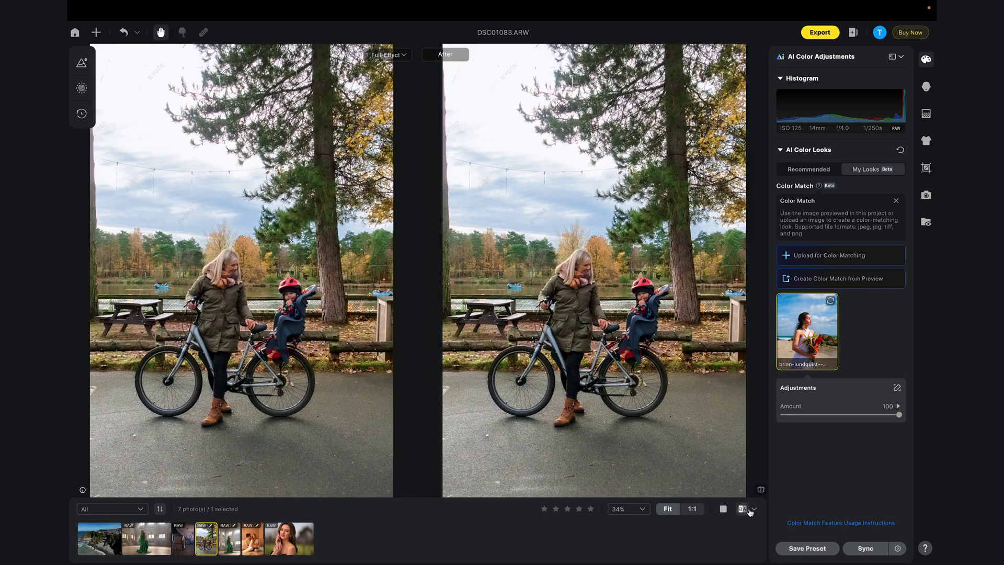
{"action": "left_click", "coordinate": [755, 510]}
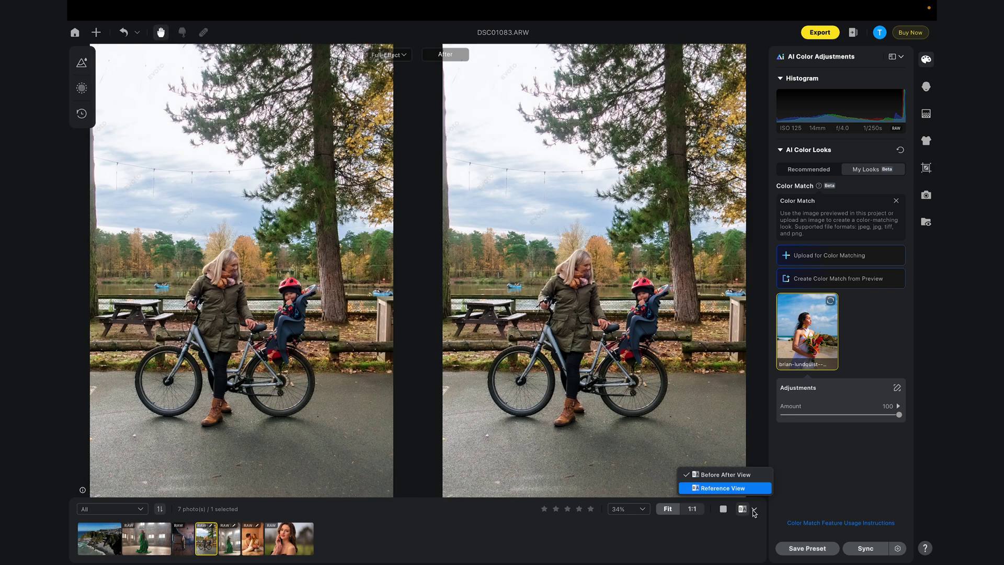
{"action": "left_click", "coordinate": [732, 488]}
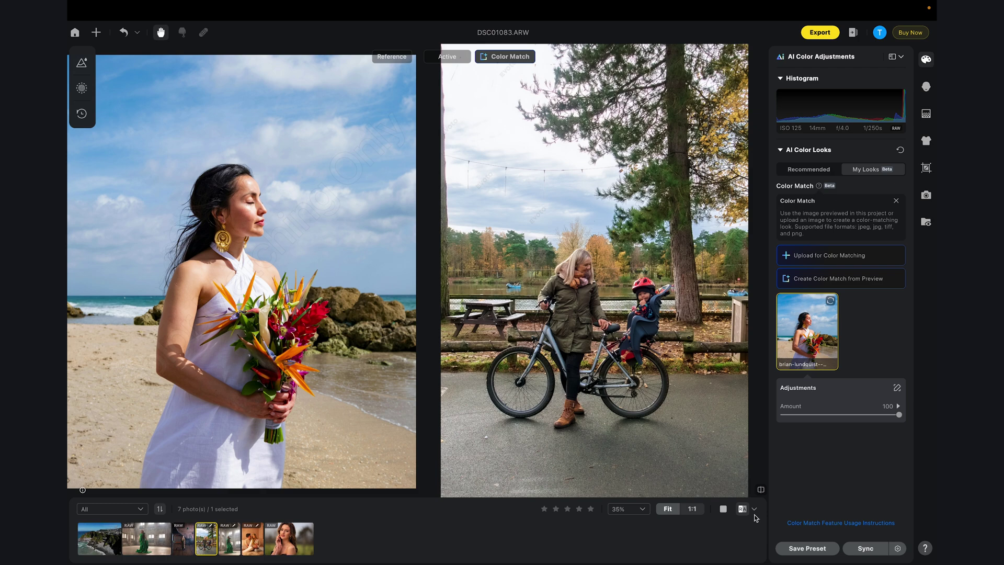
Examine the matched bicycle photo's sky, trees and subjects up close against the reference portrait.
{"action": "scroll", "coordinate": [578, 298], "scroll_direction": "up", "scroll_amount": 2}
{"action": "scroll", "coordinate": [578, 298], "scroll_direction": "down", "scroll_amount": 2}
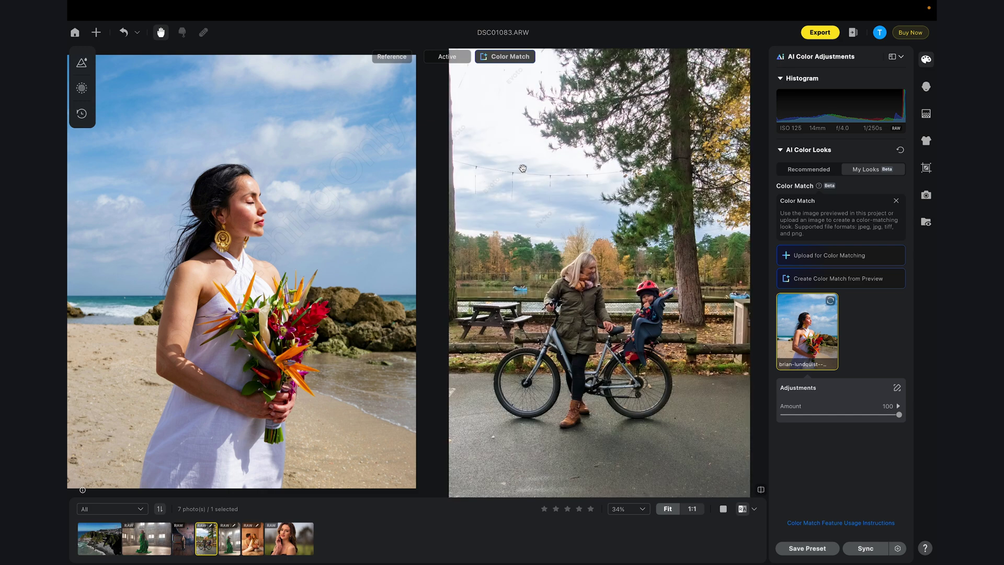
{"action": "scroll", "coordinate": [523, 169], "scroll_direction": "up", "scroll_amount": 2}
{"action": "left_click_drag", "start_coordinate": [522, 163], "coordinate": [530, 224]}
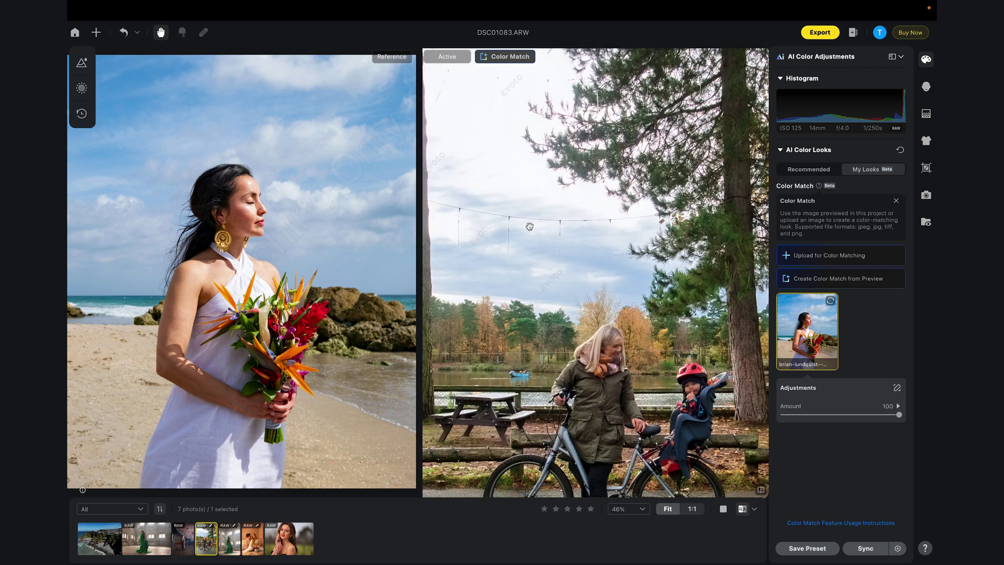
{"action": "left_click_drag", "start_coordinate": [530, 226], "coordinate": [538, 85]}
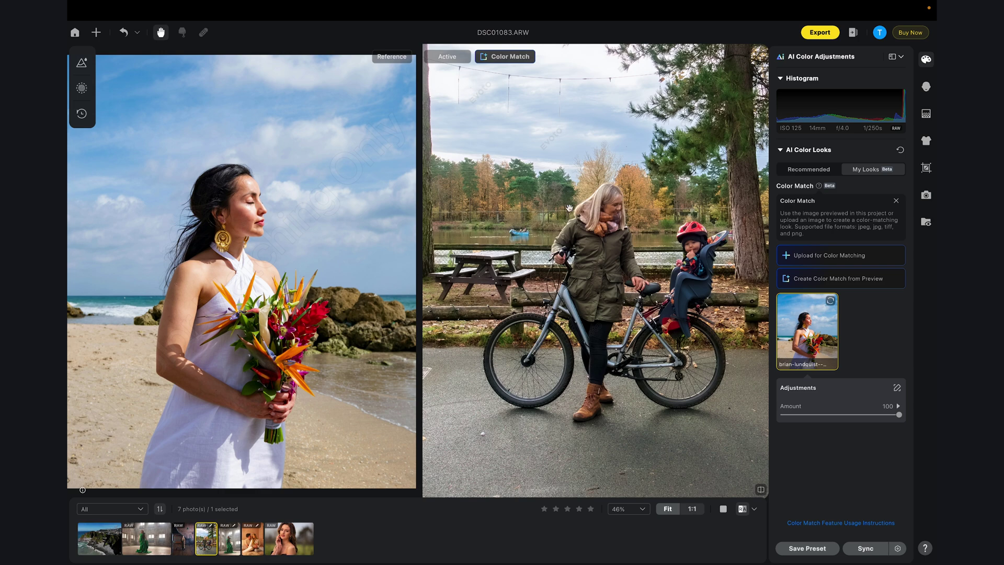
{"action": "scroll", "coordinate": [569, 208], "scroll_direction": "up", "scroll_amount": 2}
{"action": "scroll", "coordinate": [569, 208], "scroll_direction": "up", "scroll_amount": 1}
{"action": "left_click_drag", "start_coordinate": [569, 208], "coordinate": [499, 198]}
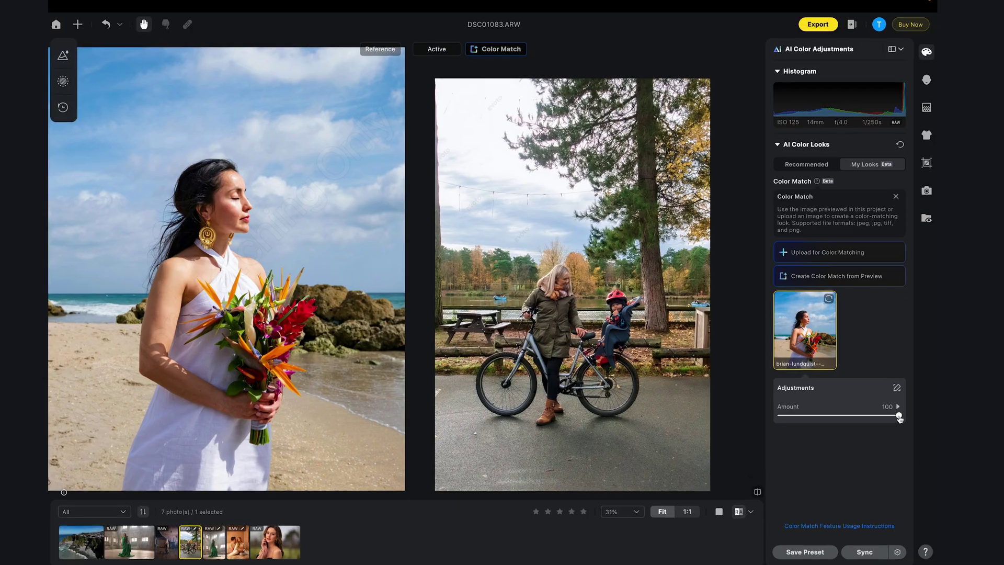
Try a lower color match Amount on the bicycle photo and return it to 100.
{"action": "left_click_drag", "start_coordinate": [894, 417], "coordinate": [825, 416]}
{"action": "left_click_drag", "start_coordinate": [773, 450], "coordinate": [957, 424]}
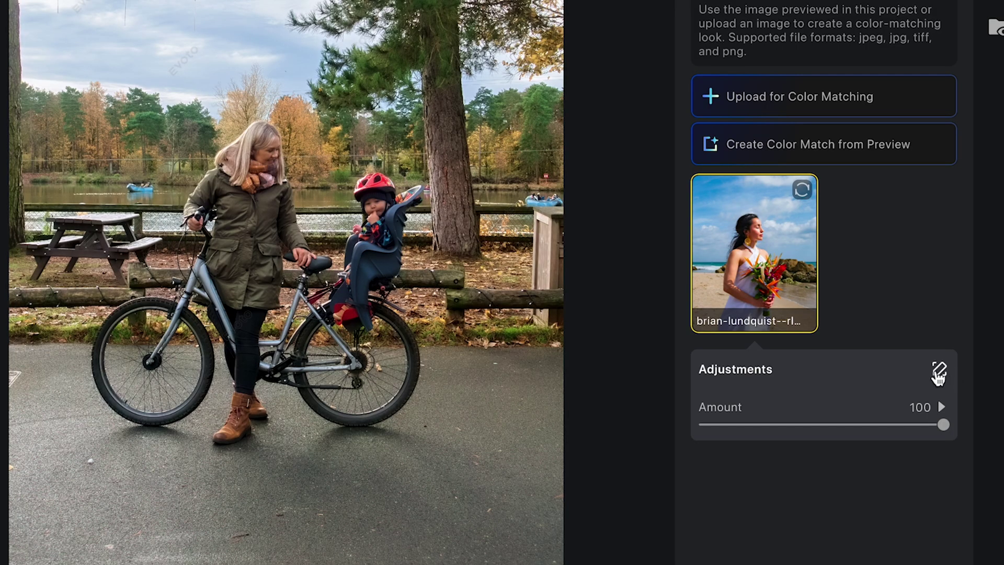
Open the beach look's detailed masking adjustments for Person and toggle the link of the Lips mask.
{"action": "left_click", "coordinate": [938, 373]}
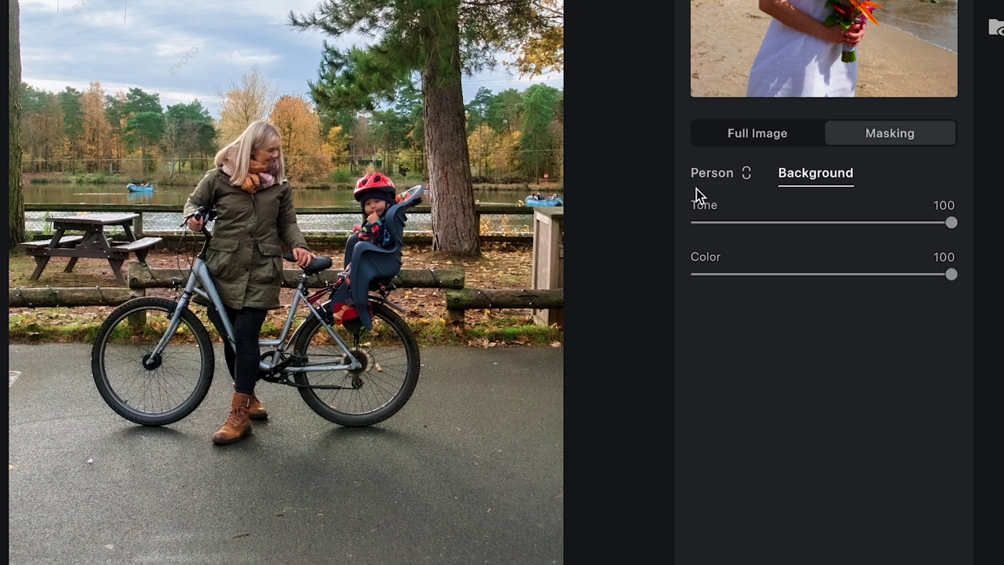
{"action": "left_click", "coordinate": [713, 178]}
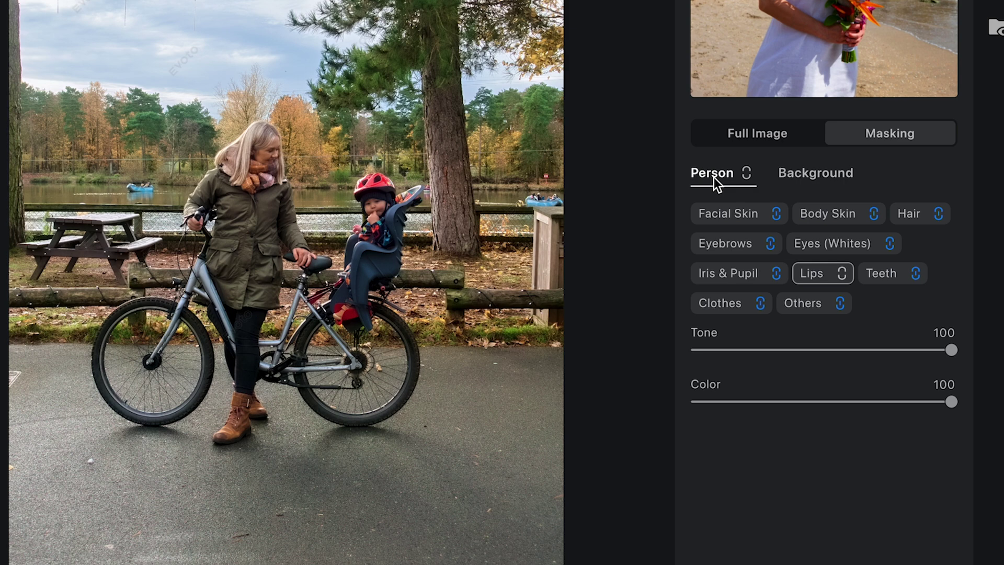
{"action": "left_click", "coordinate": [842, 274]}
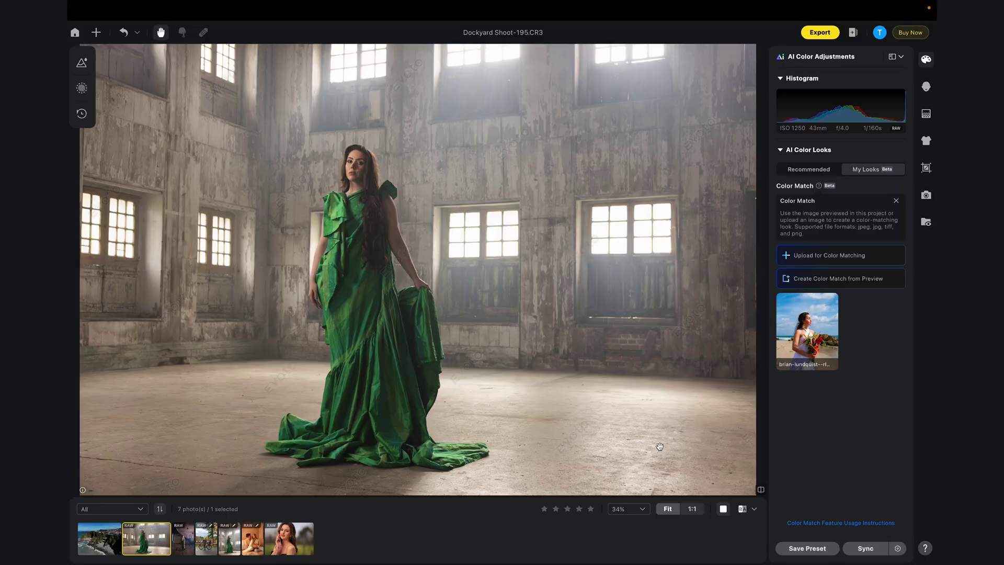
{"action": "left_click", "coordinate": [841, 259]}
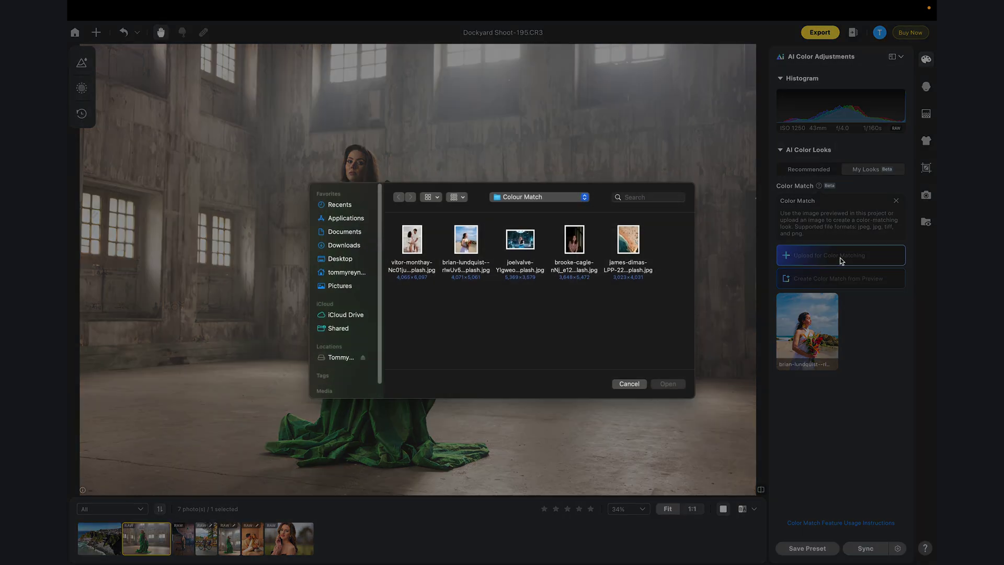
{"action": "left_click", "coordinate": [530, 243]}
{"action": "key", "text": "space"}
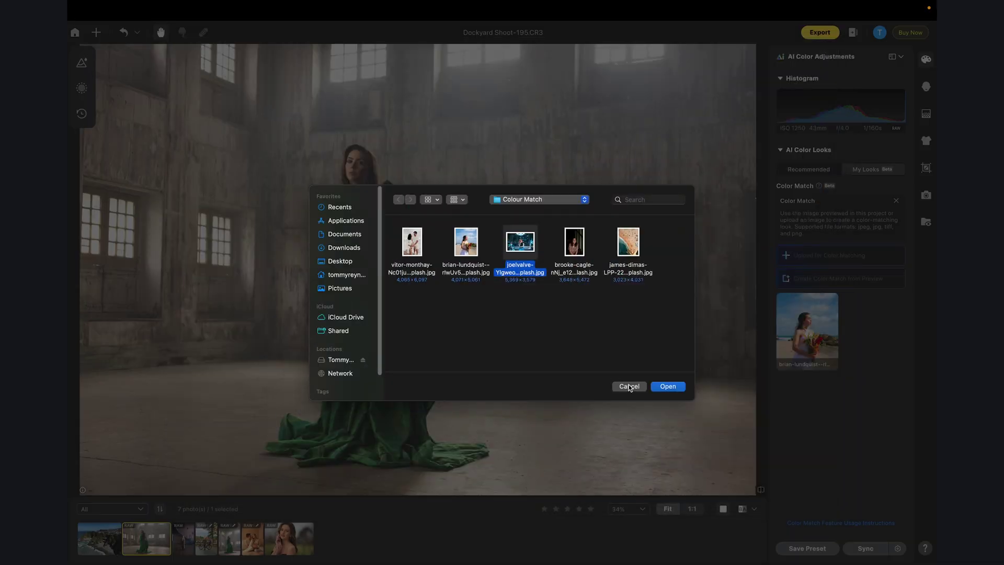
{"action": "left_click", "coordinate": [629, 386]}
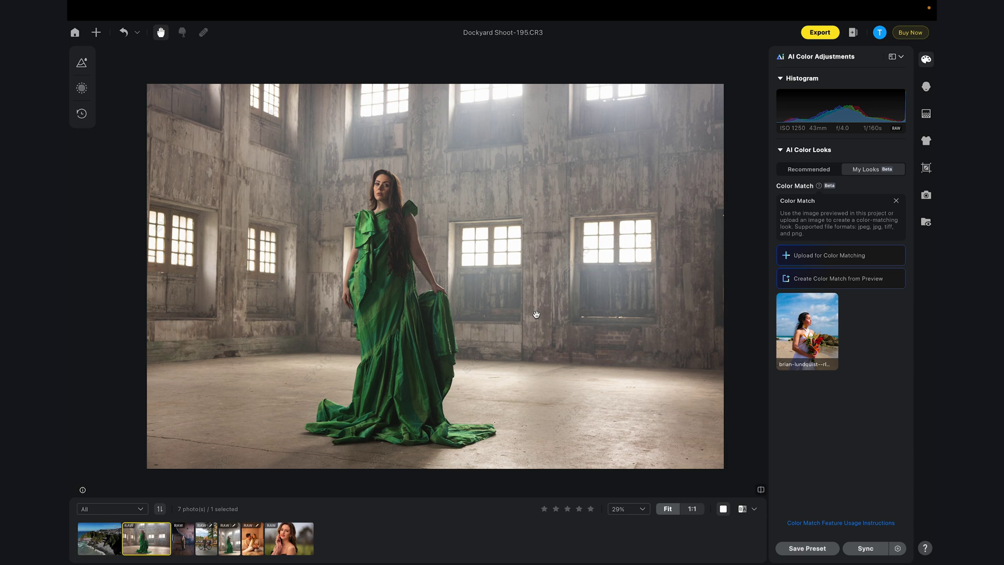
Upload the teal night portrait from the Colour Match folder as the color match reference for Dockyard Shoot-195.CR3.
{"action": "left_click", "coordinate": [855, 263]}
{"action": "double_click", "coordinate": [510, 240]}
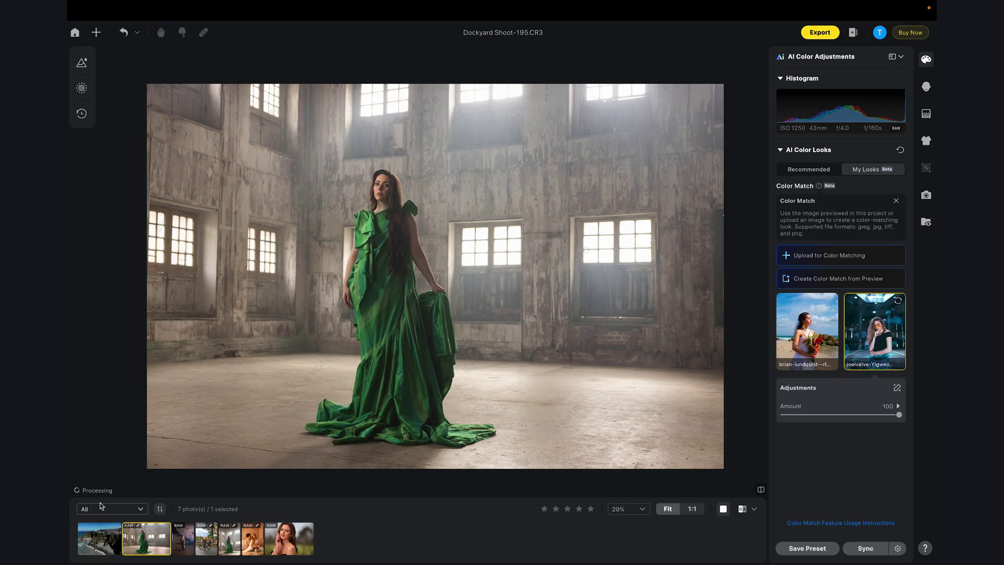
{"action": "scroll", "coordinate": [273, 380], "scroll_direction": "down", "scroll_amount": 1}
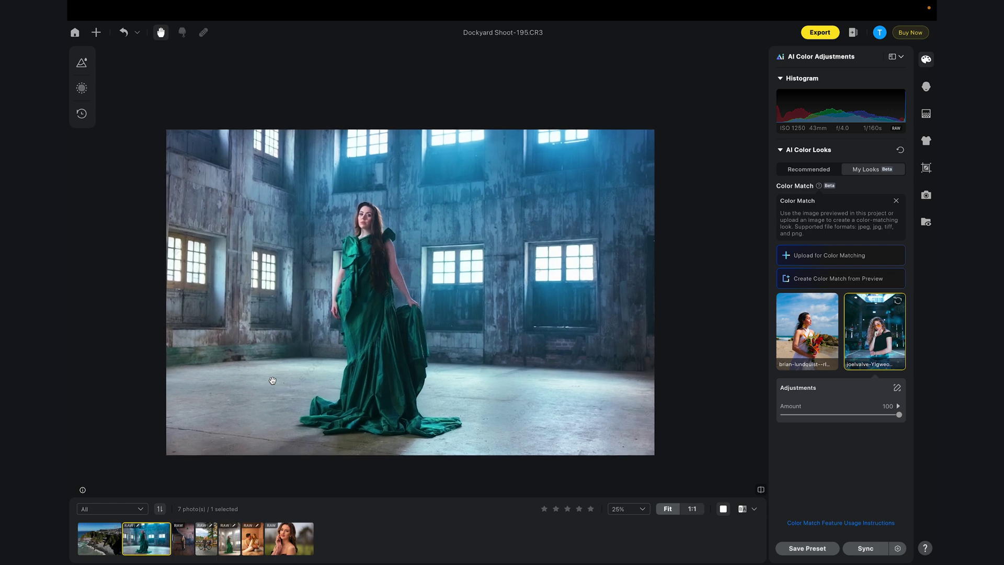
{"action": "scroll", "coordinate": [357, 287], "scroll_direction": "up", "scroll_amount": 3}
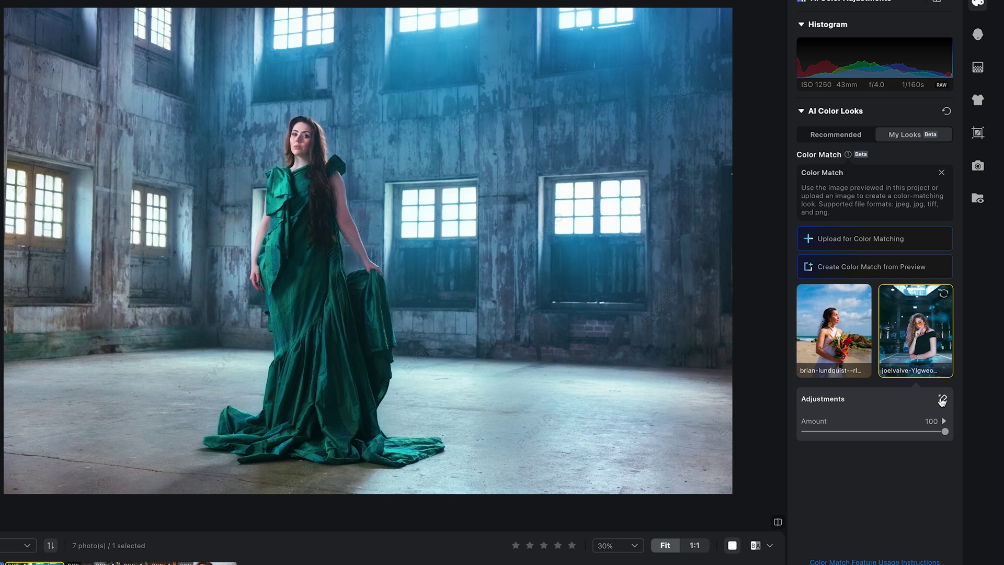
Open the teal night portrait look's detailed adjustments and try full-image Tone values of 3 and 89.
{"action": "left_click", "coordinate": [942, 401]}
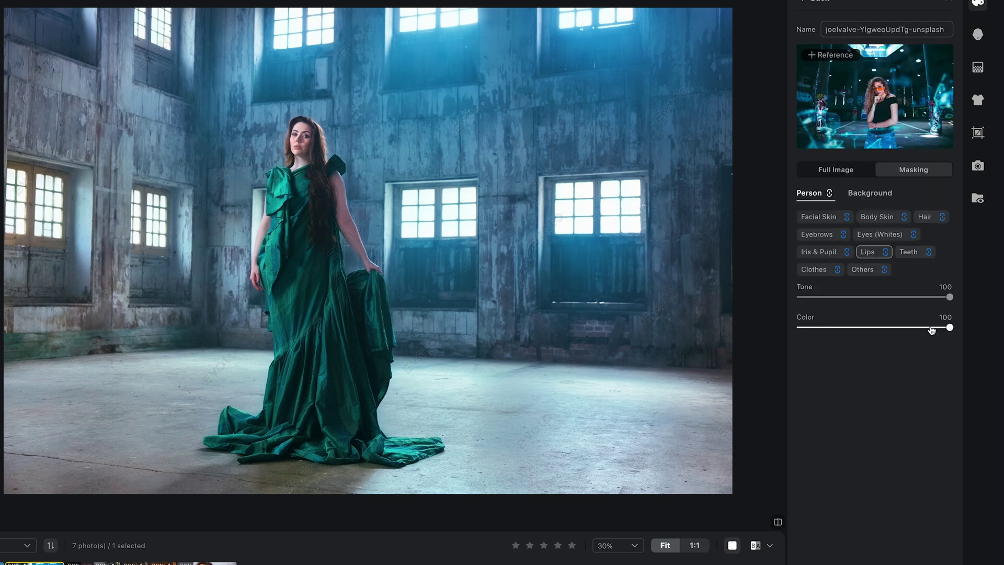
{"action": "mouse_move", "coordinate": [950, 209]}
{"action": "left_mouse_down"}
{"action": "mouse_move", "coordinate": [790, 228]}
{"action": "mouse_move", "coordinate": [949, 211]}
{"action": "left_mouse_up"}
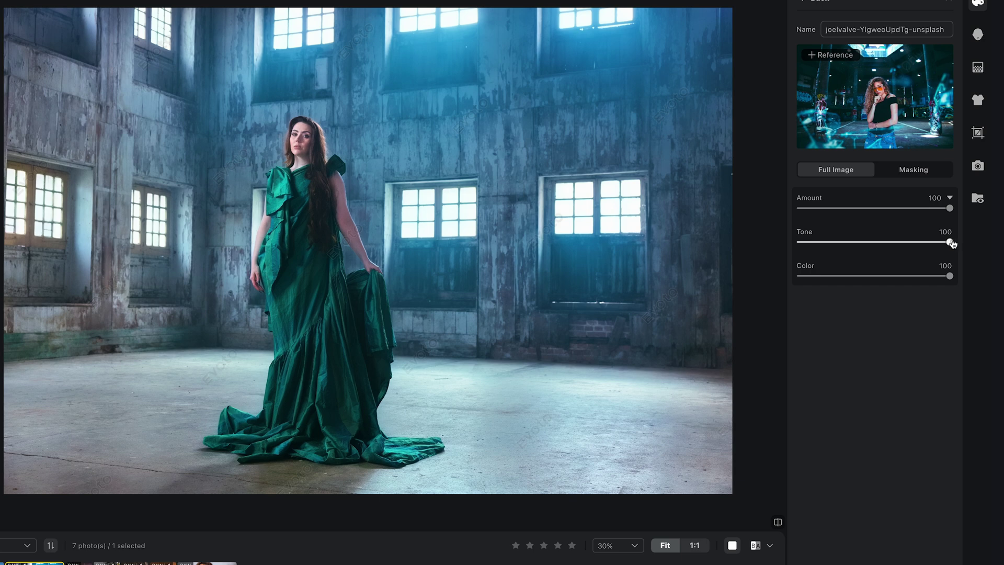
{"action": "left_click_drag", "start_coordinate": [950, 246], "coordinate": [805, 245]}
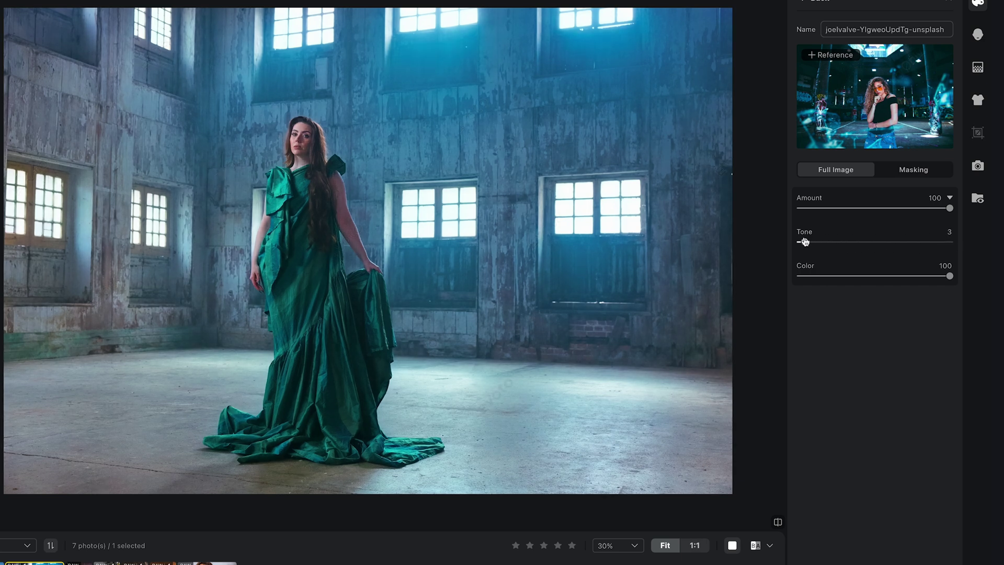
{"action": "scroll", "coordinate": [669, 236], "scroll_direction": "down", "scroll_amount": 1}
{"action": "scroll", "coordinate": [670, 237], "scroll_direction": "up", "scroll_amount": 1}
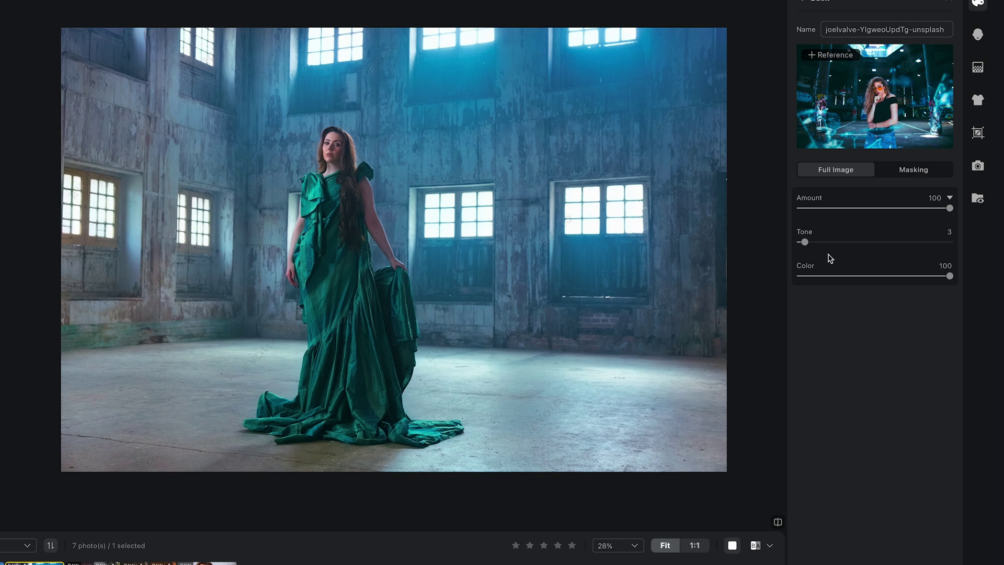
{"action": "left_click_drag", "start_coordinate": [804, 242], "coordinate": [934, 242]}
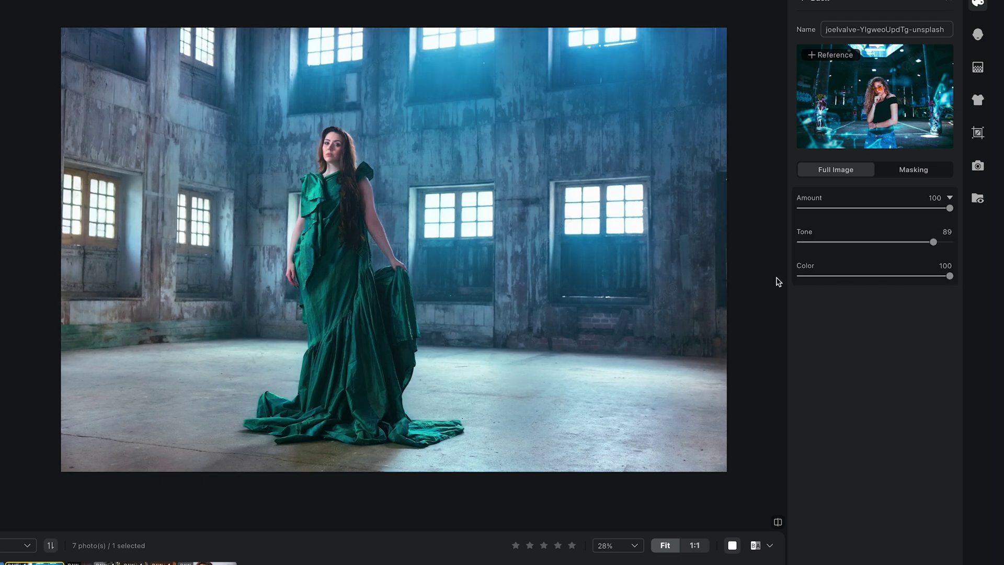
Adjust the look's full-image settings to Tone 68 and Color 100.
{"action": "left_click_drag", "start_coordinate": [934, 242], "coordinate": [951, 242]}
{"action": "mouse_move", "coordinate": [949, 277]}
{"action": "left_mouse_down"}
{"action": "mouse_move", "coordinate": [767, 272]}
{"action": "mouse_move", "coordinate": [952, 284]}
{"action": "mouse_move", "coordinate": [943, 281]}
{"action": "left_mouse_up"}
{"action": "left_click_drag", "start_coordinate": [950, 242], "coordinate": [892, 247]}
{"action": "left_click_drag", "start_coordinate": [941, 276], "coordinate": [976, 281]}
{"action": "left_click_drag", "start_coordinate": [893, 242], "coordinate": [915, 247]}
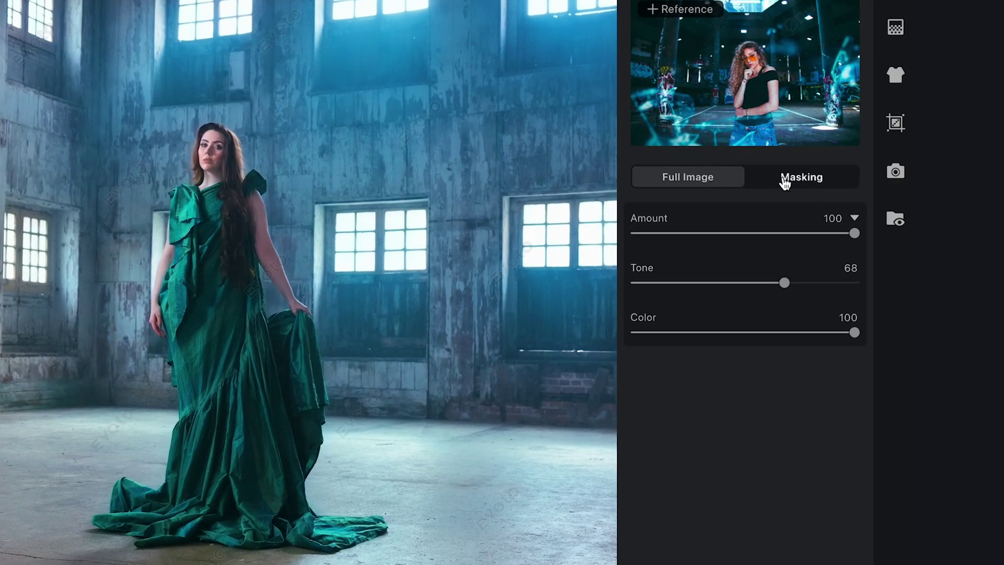
Unlink the Person masks except Clothes, set the Clothes Color to 32 and compare the dress with the original photo.
{"action": "left_click", "coordinate": [863, 200]}
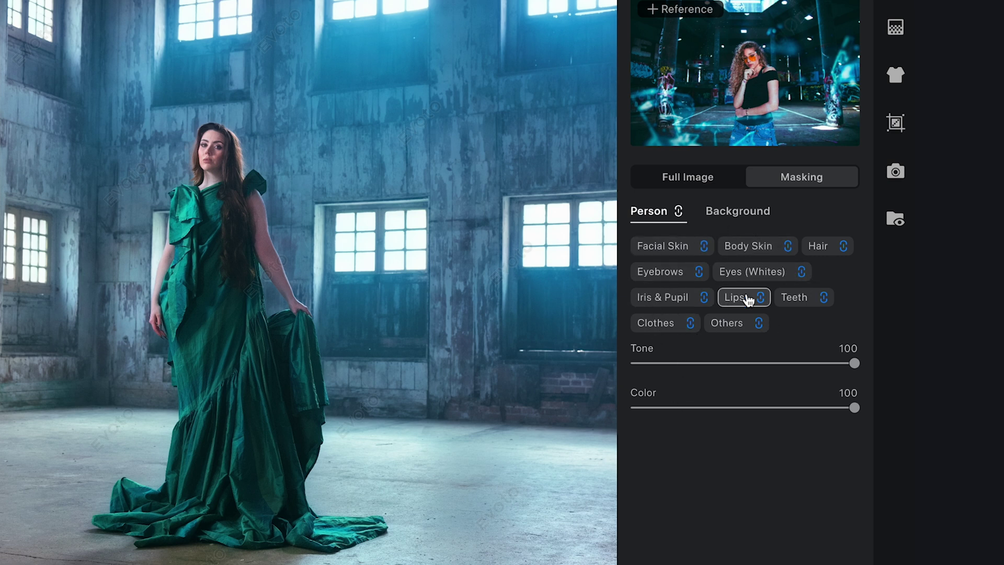
{"action": "left_click", "coordinate": [686, 333]}
{"action": "left_click_drag", "start_coordinate": [854, 409], "coordinate": [707, 422]}
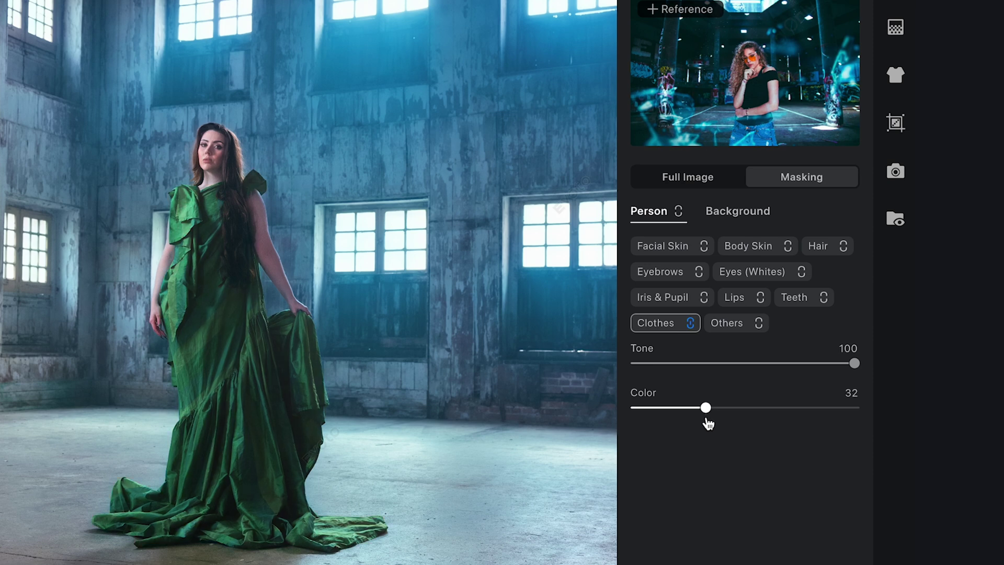
{"action": "scroll", "coordinate": [438, 329], "scroll_direction": "down", "scroll_amount": 2}
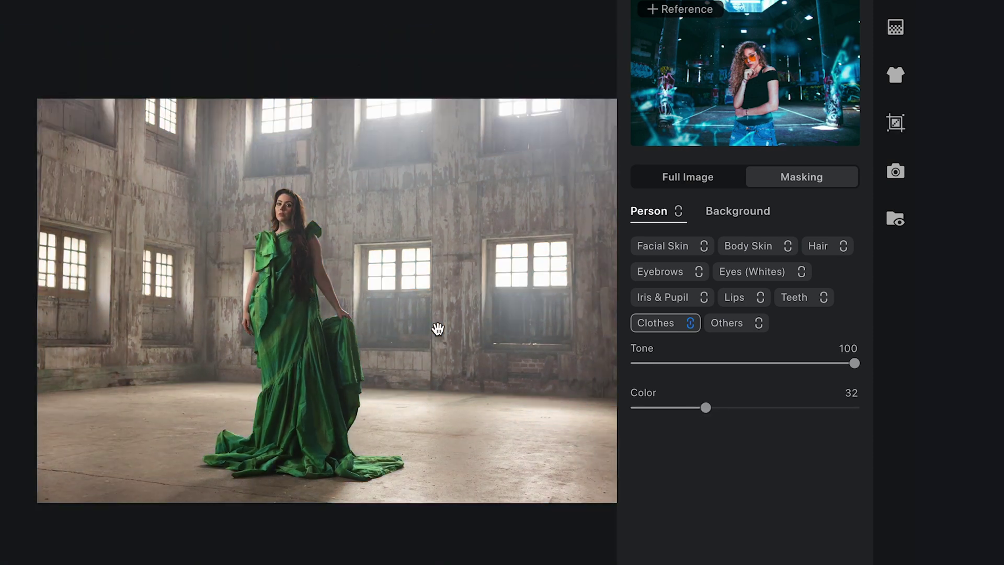
{"action": "scroll", "coordinate": [438, 329], "scroll_direction": "down", "scroll_amount": 1}
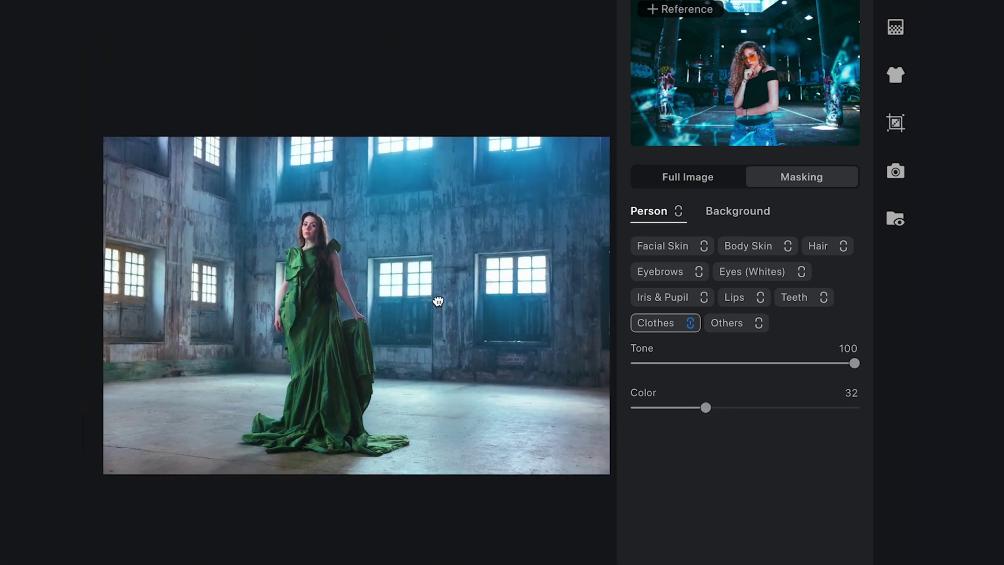
{"action": "scroll", "coordinate": [438, 301], "scroll_direction": "up", "scroll_amount": 4}
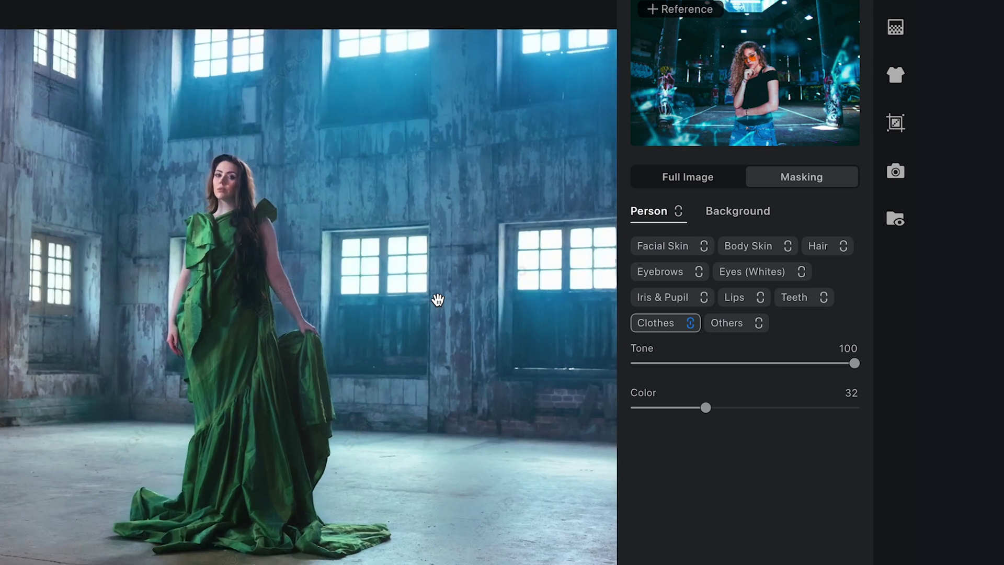
Try other Tone and Color values on the Background mask and return both to 100.
{"action": "left_click", "coordinate": [738, 211]}
{"action": "left_click", "coordinate": [853, 255]}
{"action": "left_click_drag", "start_coordinate": [854, 260], "coordinate": [908, 253]}
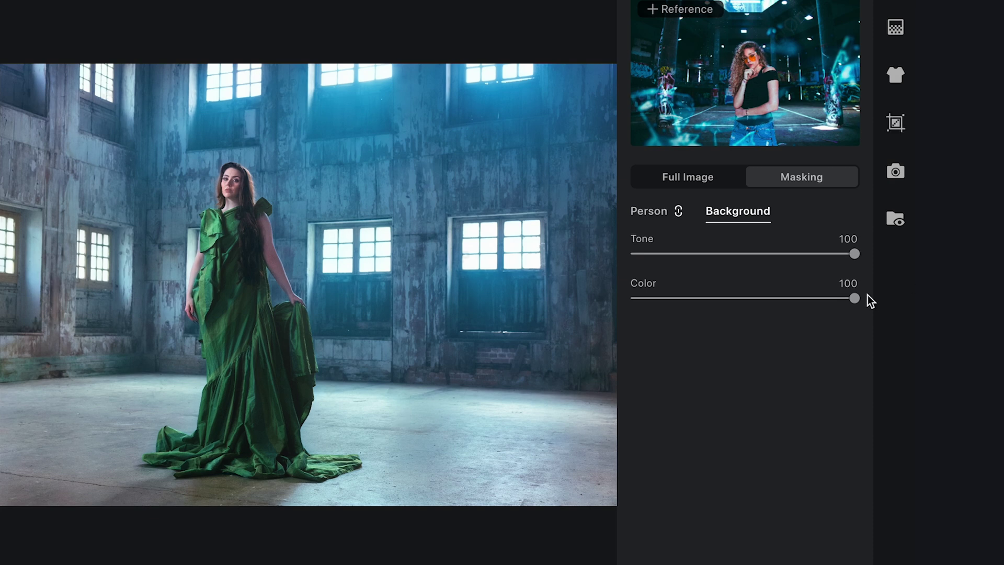
{"action": "left_click_drag", "start_coordinate": [865, 301], "coordinate": [549, 308]}
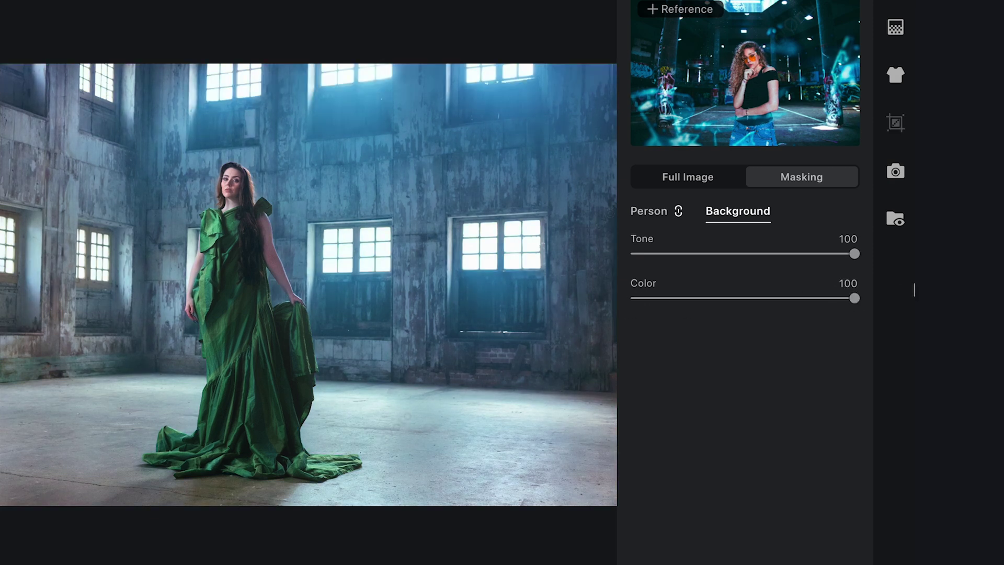
Link only the Facial Skin and Body Skin masks of the Person and lower their Tone.
{"action": "left_click", "coordinate": [651, 211]}
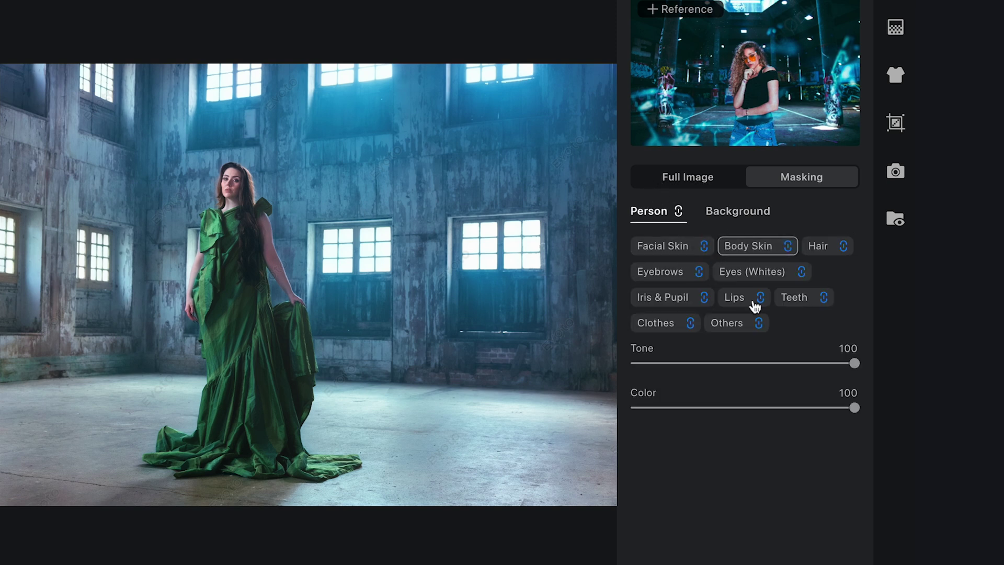
{"action": "left_click", "coordinate": [682, 252]}
{"action": "left_click", "coordinate": [755, 251]}
{"action": "left_click", "coordinate": [678, 212]}
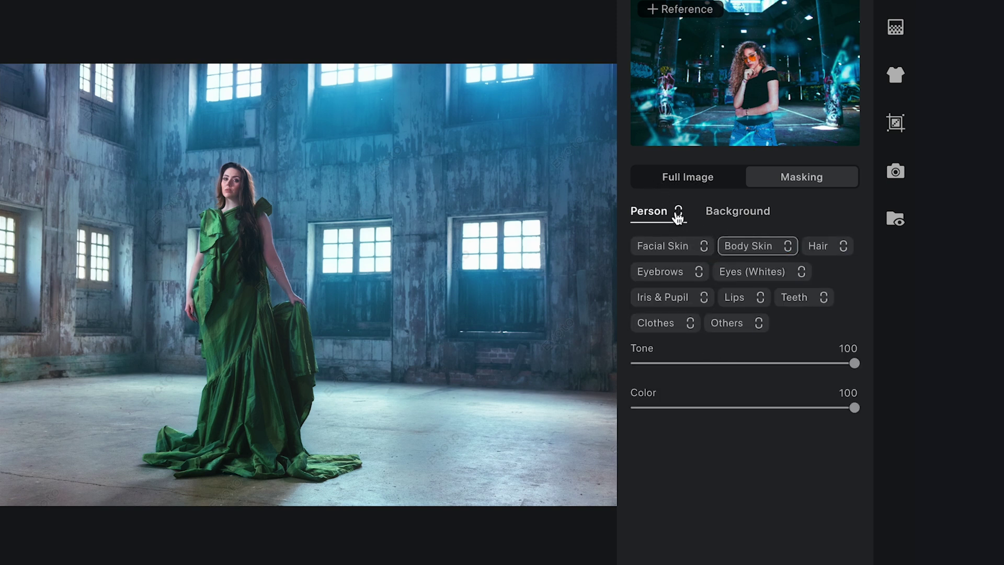
{"action": "left_click", "coordinate": [723, 250]}
{"action": "left_click", "coordinate": [703, 246]}
{"action": "left_click", "coordinate": [733, 250]}
{"action": "left_click_drag", "start_coordinate": [854, 363], "coordinate": [752, 367]}
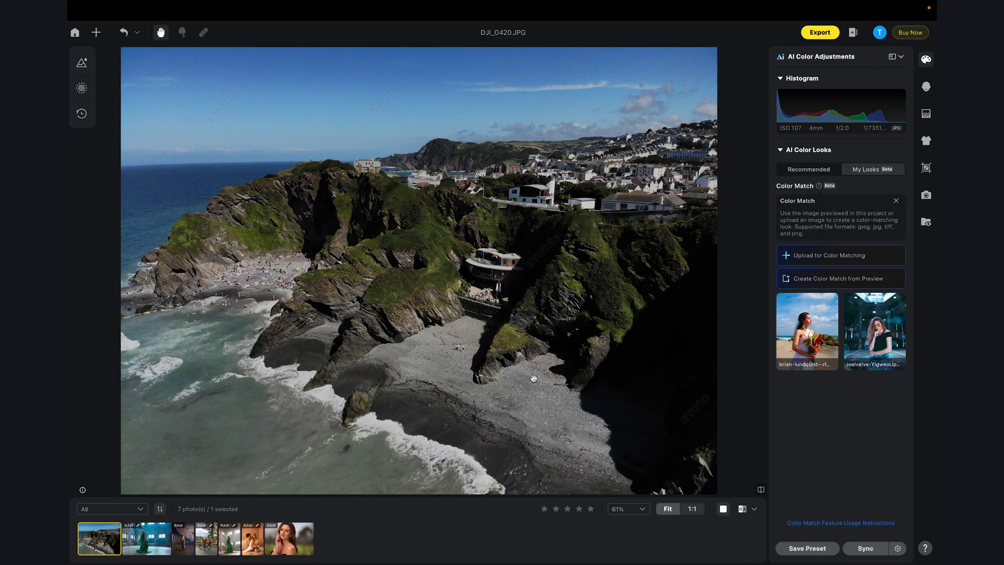
Preview the aerial beach photo in the Colour Match folder and upload it as the color match reference for DJI_0420.JPG.
{"action": "scroll", "coordinate": [534, 378], "scroll_direction": "down", "scroll_amount": 2}
{"action": "left_click_drag", "start_coordinate": [533, 378], "coordinate": [525, 327]}
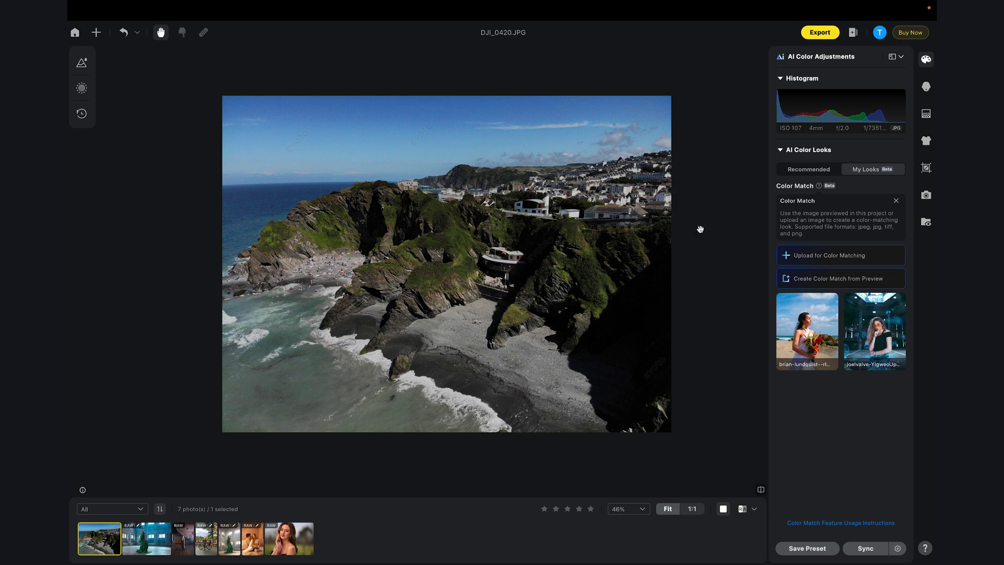
{"action": "left_click", "coordinate": [819, 255]}
{"action": "left_click", "coordinate": [623, 241]}
{"action": "key", "text": "space"}
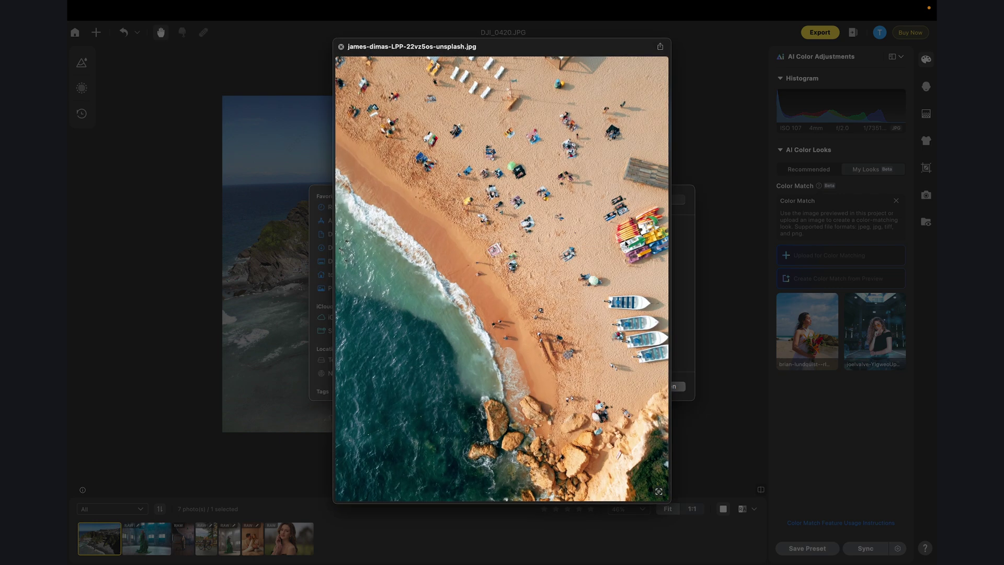
{"action": "key", "text": "space"}
{"action": "key", "text": "space"}
{"action": "key", "text": "space"}
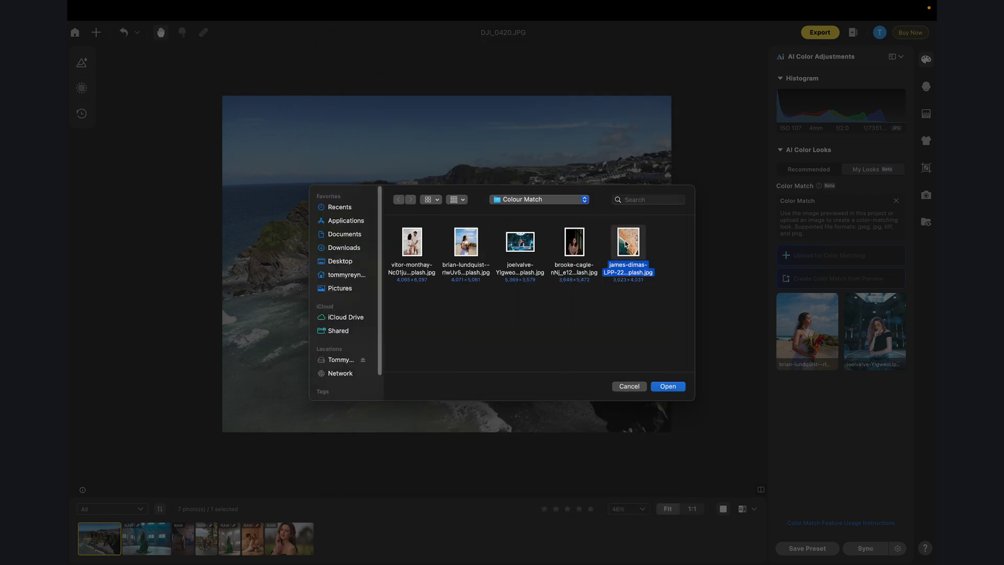
{"action": "left_click", "coordinate": [667, 387]}
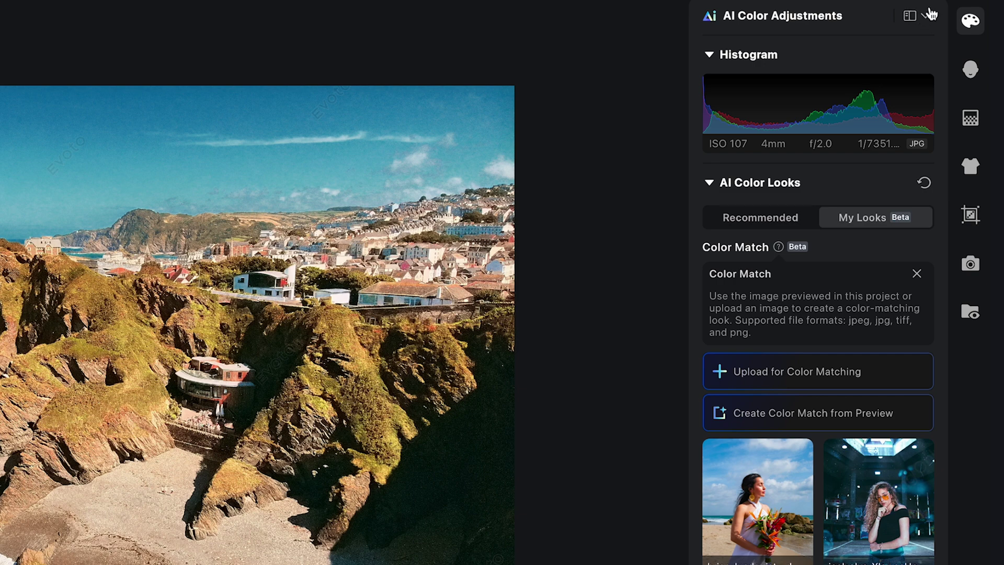
Switch to the layout with the manual color adjustments and slightly lower the cliff photo's Exposure.
{"action": "left_click", "coordinate": [926, 15]}
{"action": "left_click", "coordinate": [906, 45]}
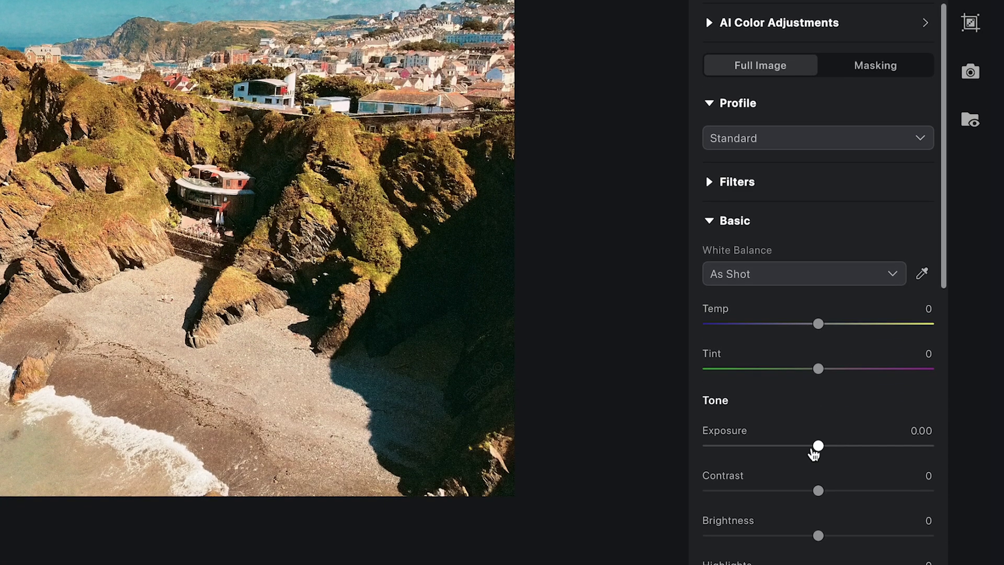
{"action": "left_click_drag", "start_coordinate": [815, 453], "coordinate": [805, 458]}
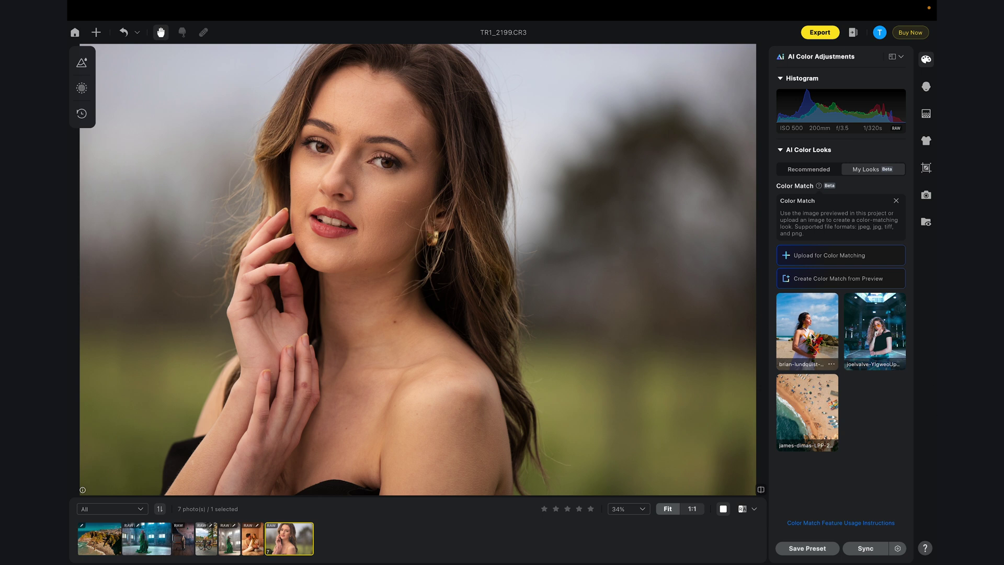
Apply the beach portrait look to TR1_2199.CR3 and set the Tone of all linked Person masks to 41.
{"action": "left_click", "coordinate": [805, 335]}
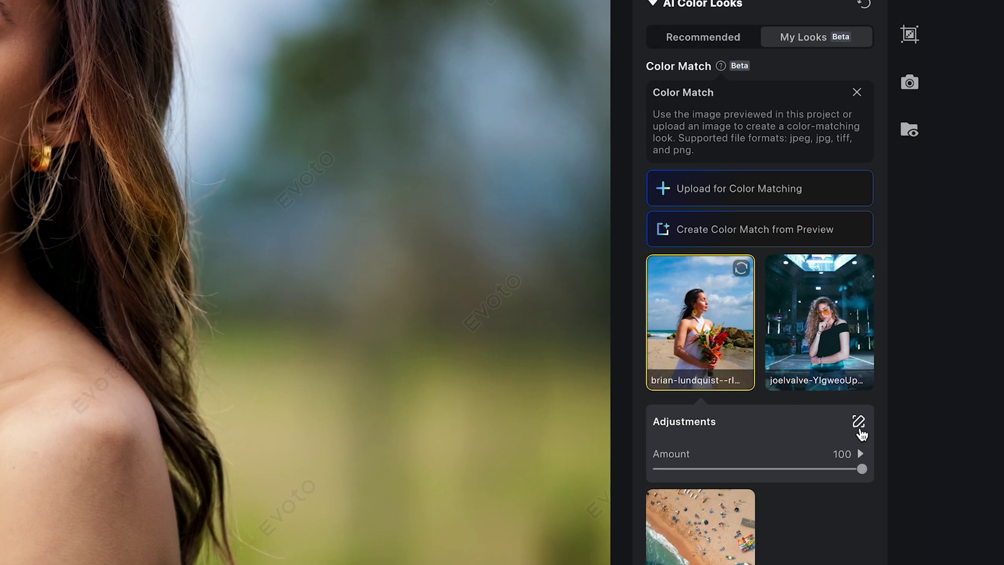
{"action": "left_click", "coordinate": [897, 388]}
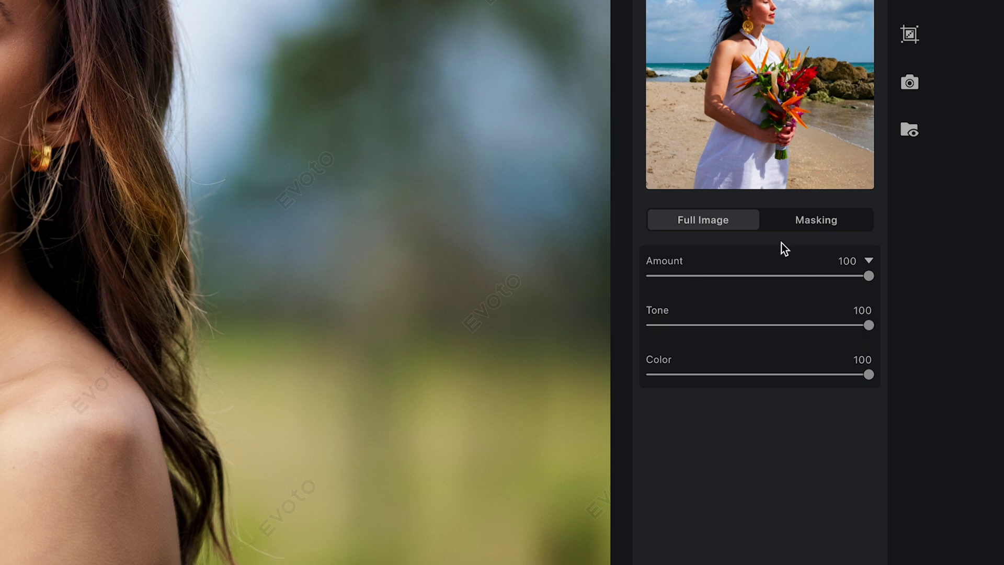
{"action": "left_click", "coordinate": [797, 226]}
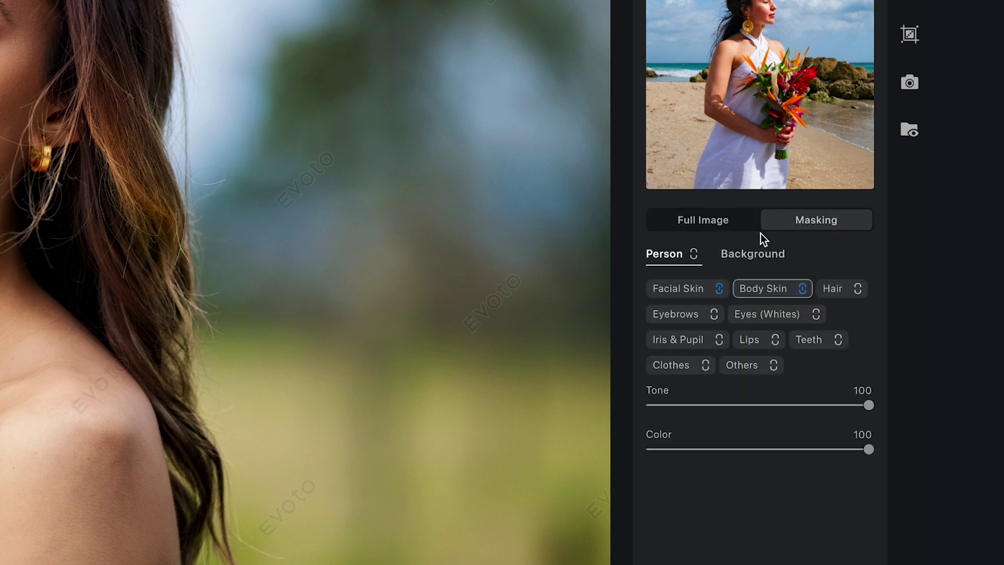
{"action": "left_click", "coordinate": [694, 255]}
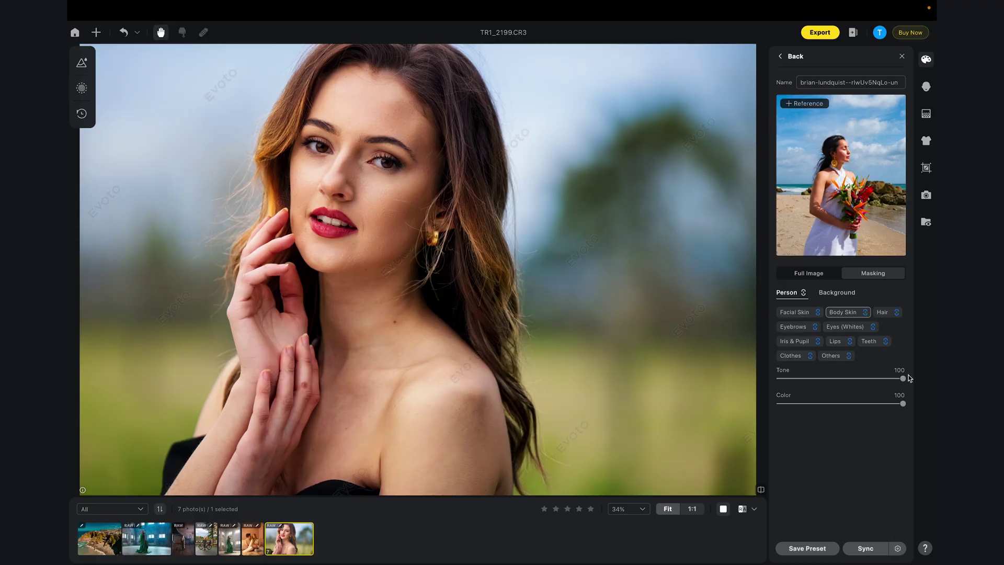
{"action": "left_click_drag", "start_coordinate": [902, 378], "coordinate": [831, 379]}
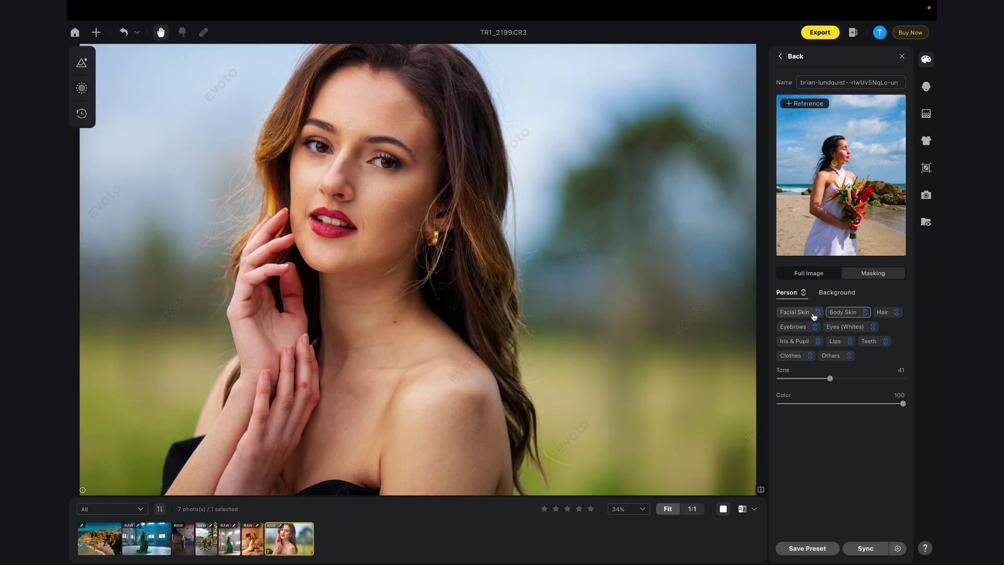
Try a Background Color of 27 on the portrait and return it to 100.
{"action": "left_click", "coordinate": [831, 294]}
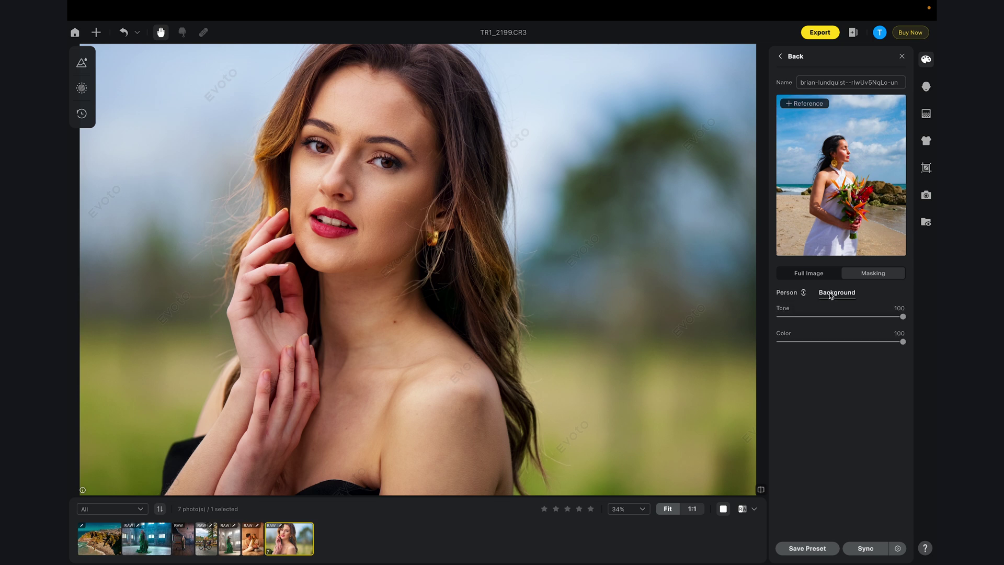
{"action": "left_click_drag", "start_coordinate": [902, 341], "coordinate": [813, 345]}
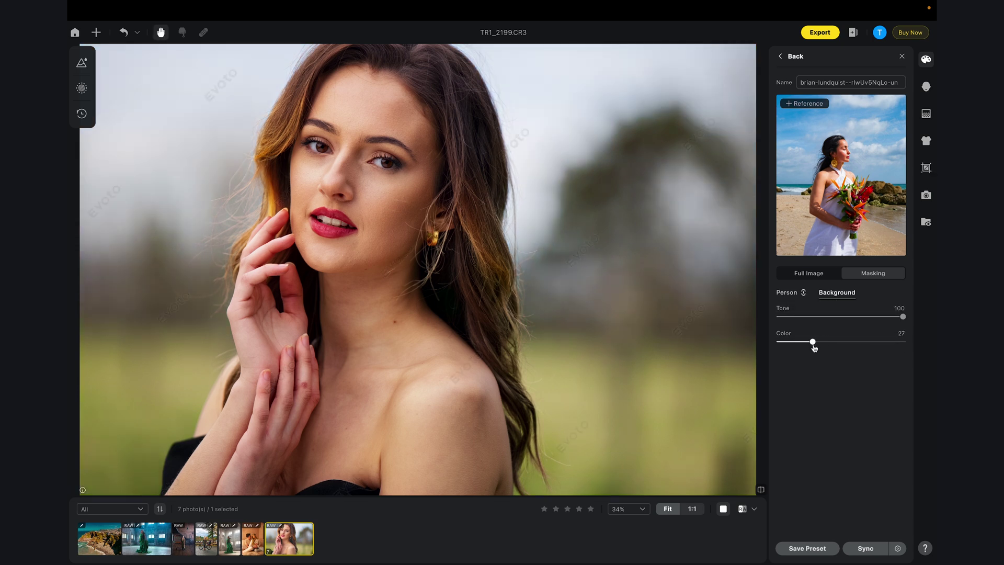
{"action": "left_click_drag", "start_coordinate": [812, 343], "coordinate": [936, 341]}
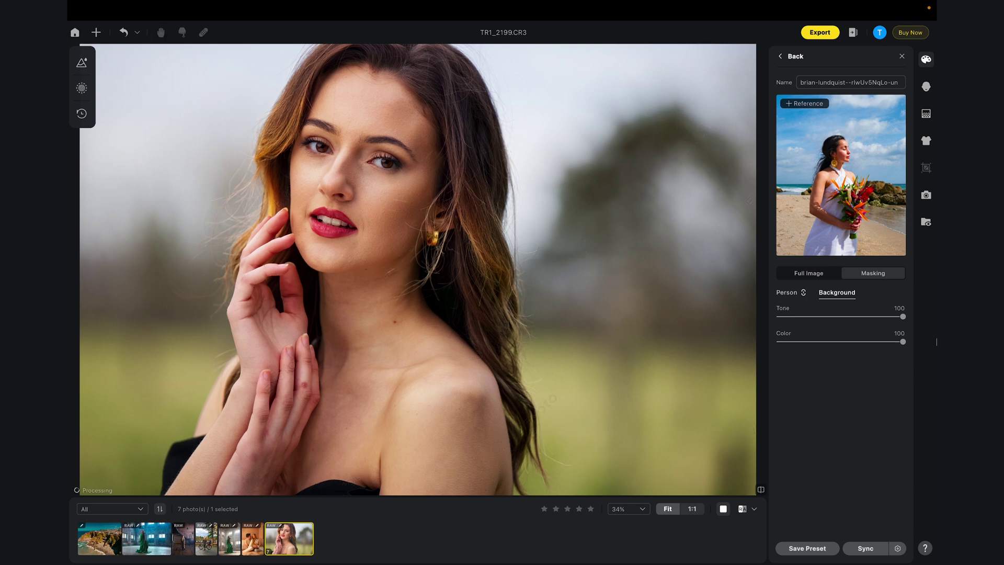
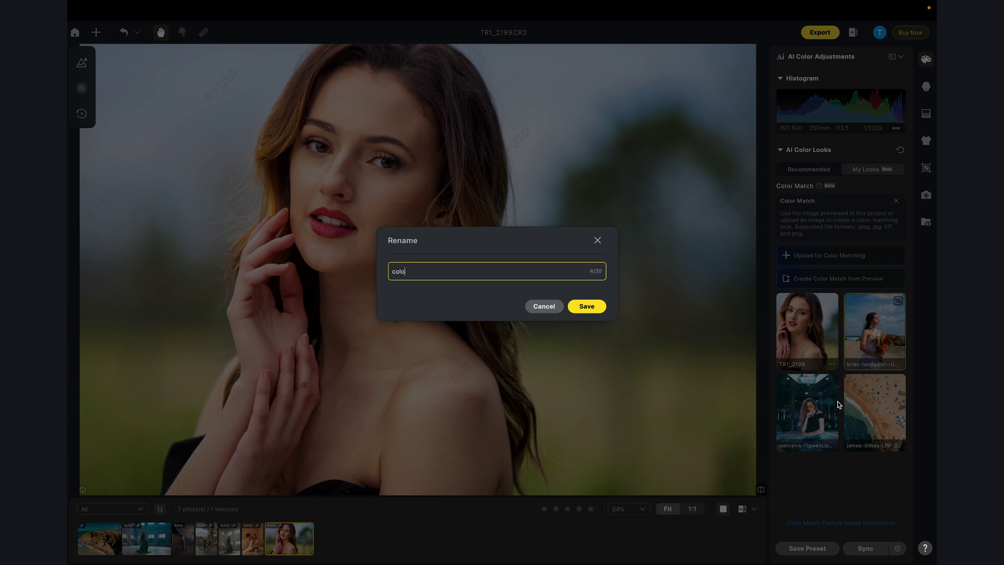
Rename the TR1_2199 look as "colour pop".
{"action": "key", "text": "Return"}
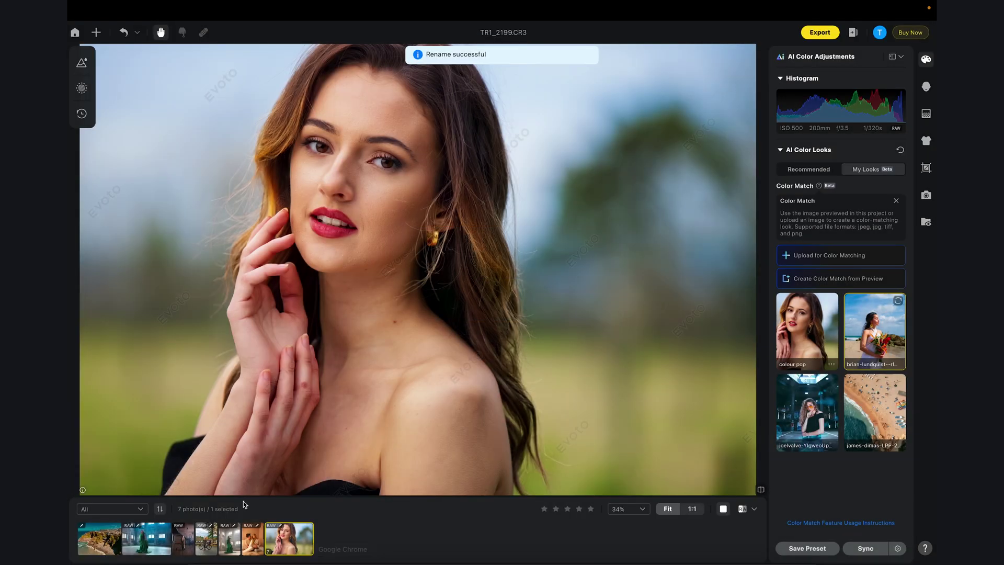
Apply the colour pop look to Florence Shoot-238.CR3 and open the look's detailed adjustments.
{"action": "mouse_move", "coordinate": [202, 562]}
{"action": "left_click", "coordinate": [183, 541]}
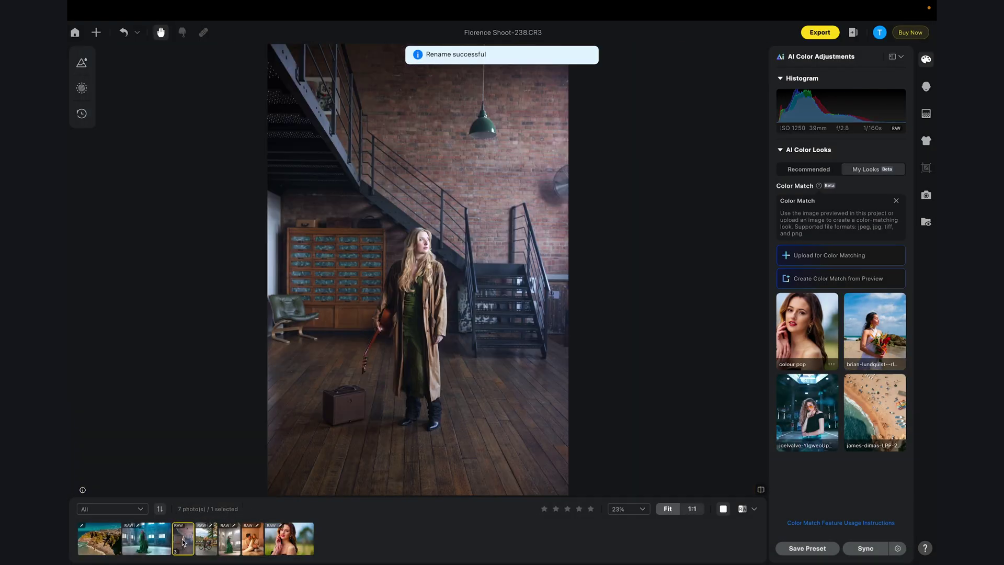
{"action": "left_click", "coordinate": [795, 324]}
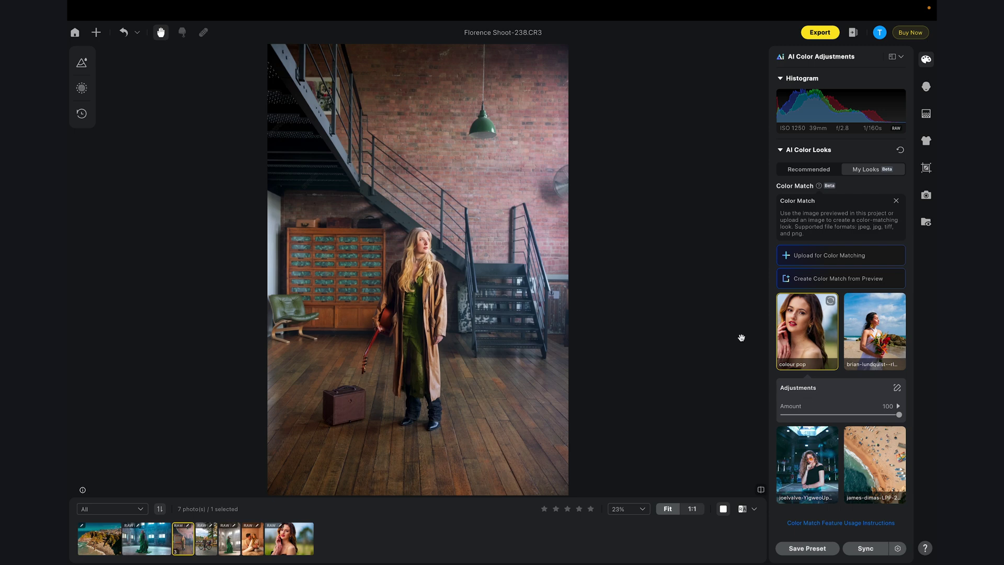
{"action": "left_click", "coordinate": [897, 388]}
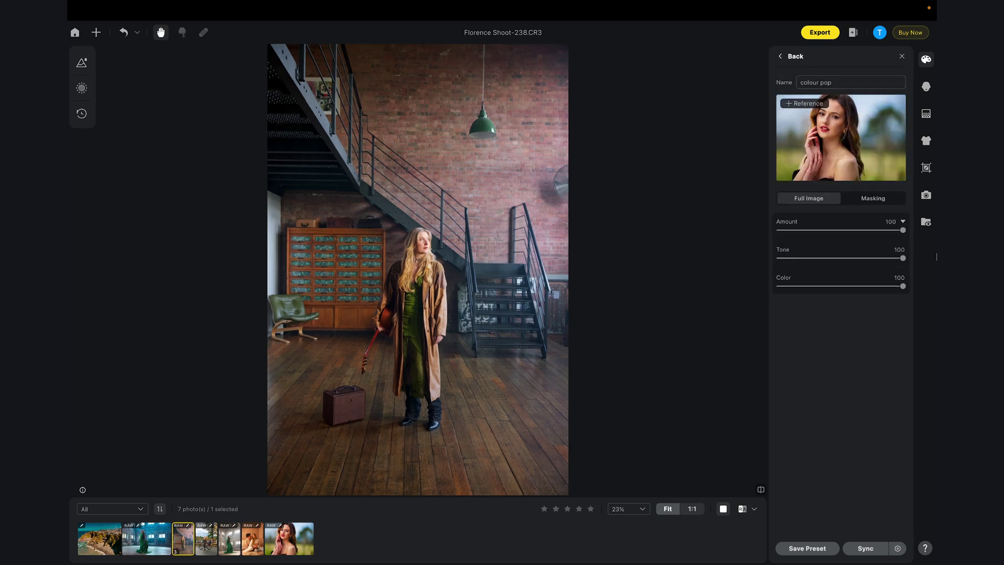
Close the colour pop look's details, switch to the manual color adjustments, and lower the Exposure of Florence Shoot-238.CR3 slightly.
{"action": "left_click", "coordinate": [779, 58]}
{"action": "left_click", "coordinate": [900, 56]}
{"action": "left_click", "coordinate": [874, 72]}
{"action": "left_click_drag", "start_coordinate": [841, 404], "coordinate": [833, 406]}
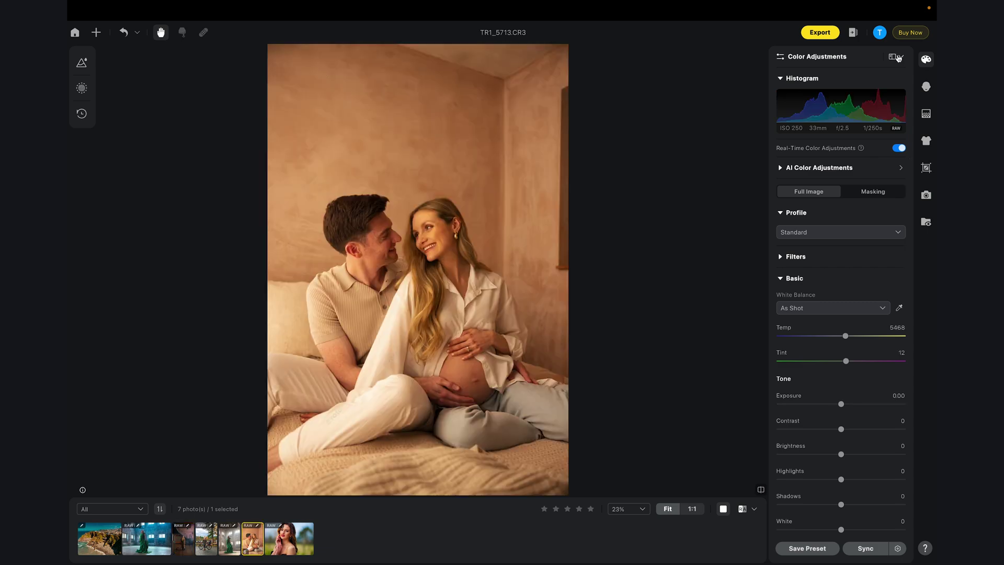
Upload the maternity beach couple photo as a Color Match look for TR1_5713.CR3 after previewing it.
{"action": "left_click", "coordinate": [899, 57]}
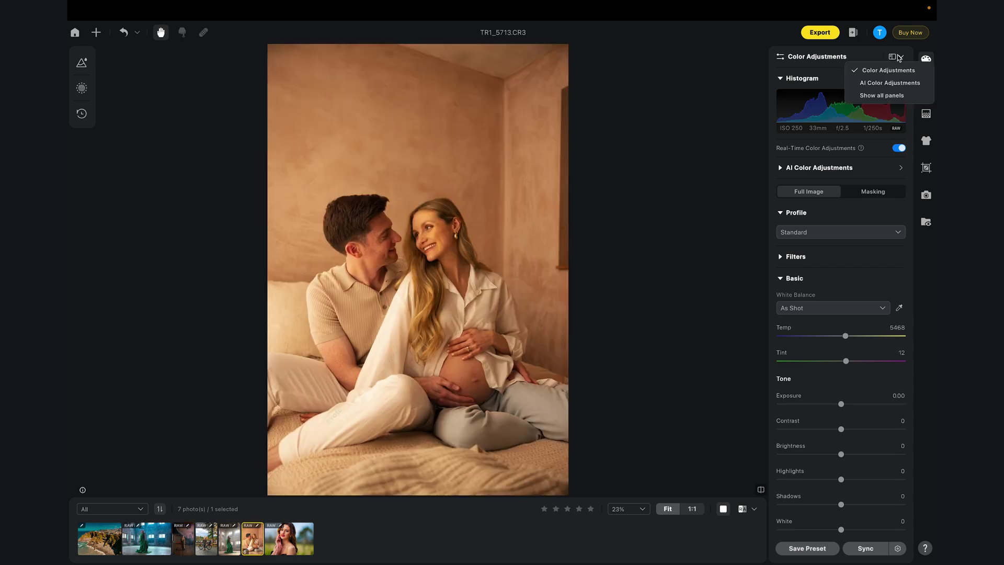
{"action": "left_click", "coordinate": [869, 85]}
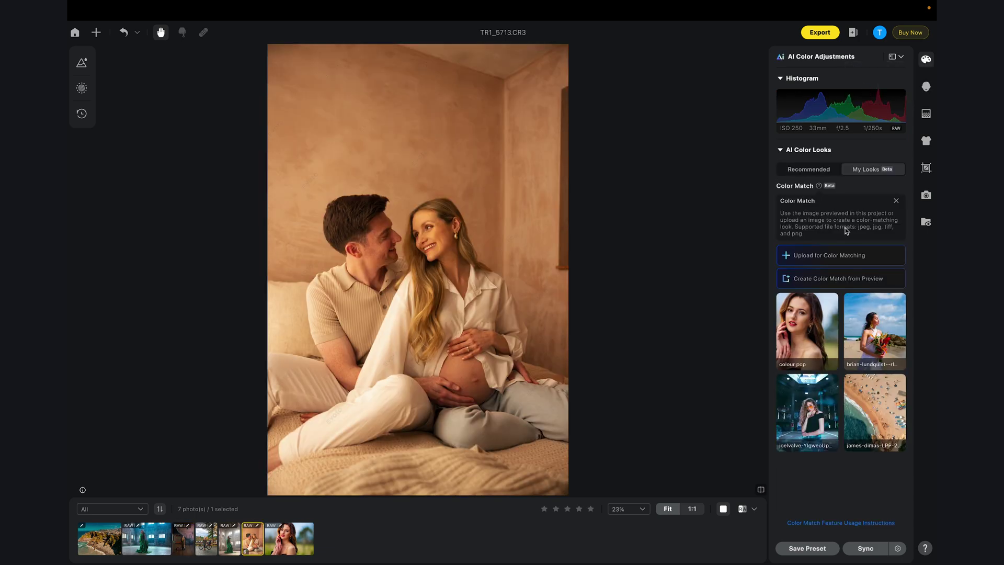
{"action": "left_click", "coordinate": [854, 259]}
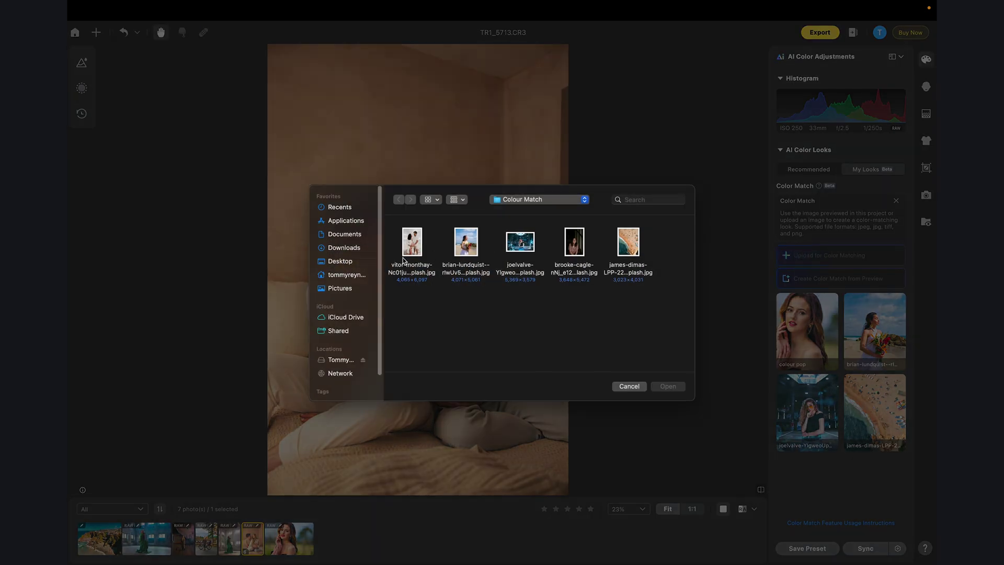
{"action": "left_click", "coordinate": [412, 249]}
{"action": "key", "text": "space"}
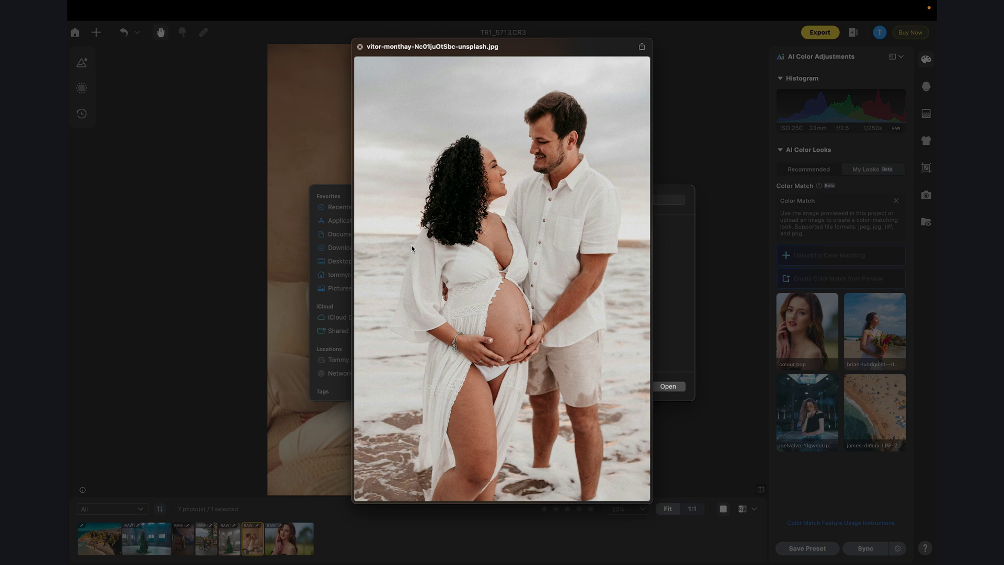
{"action": "key", "text": "space"}
{"action": "left_click", "coordinate": [668, 386]}
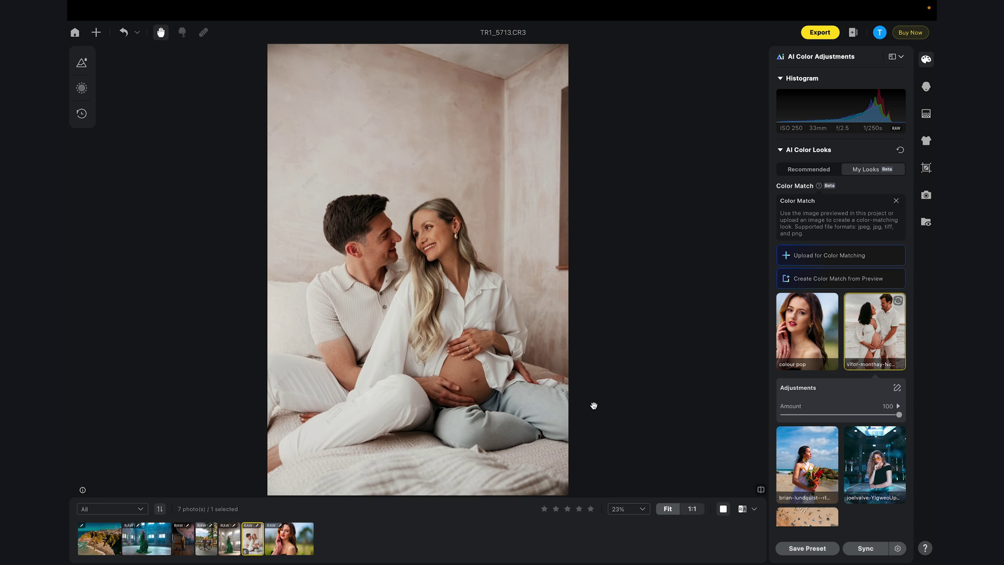
Compare TR1_5713.CR3 before and after the maternity beach look and examine the couple's skin and clothing up close.
{"action": "key", "text": "backslash"}
{"action": "key", "text": "backslash"}
{"action": "key", "text": "backslash"}
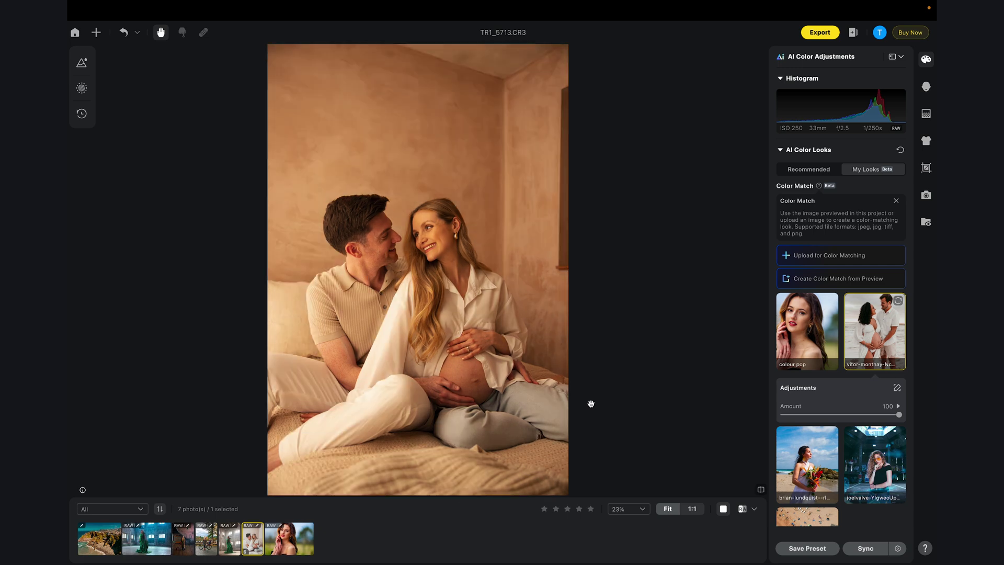
{"action": "key", "text": "backslash"}
{"action": "scroll", "coordinate": [455, 455], "scroll_direction": "up", "scroll_amount": 3}
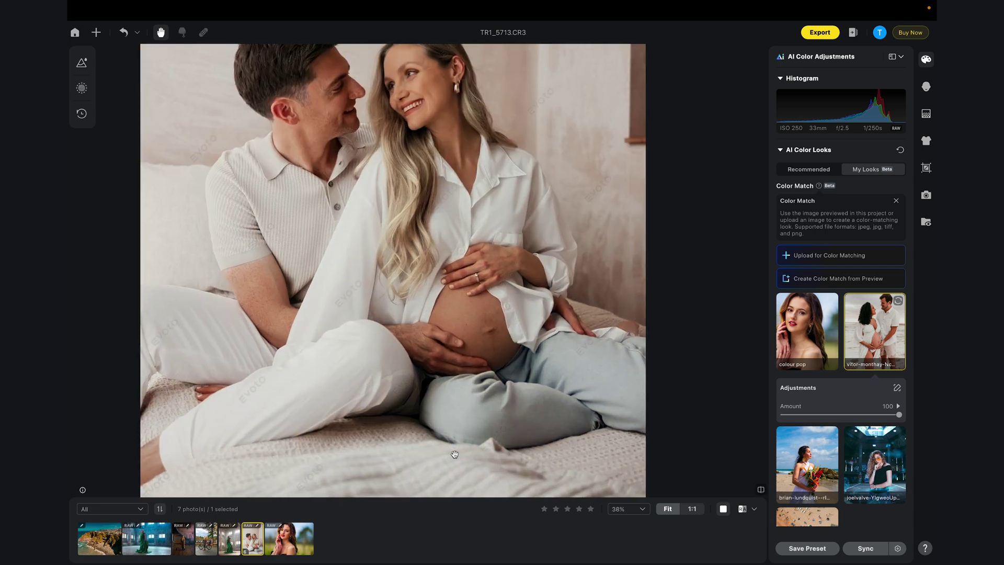
{"action": "left_click_drag", "start_coordinate": [437, 377], "coordinate": [495, 445]}
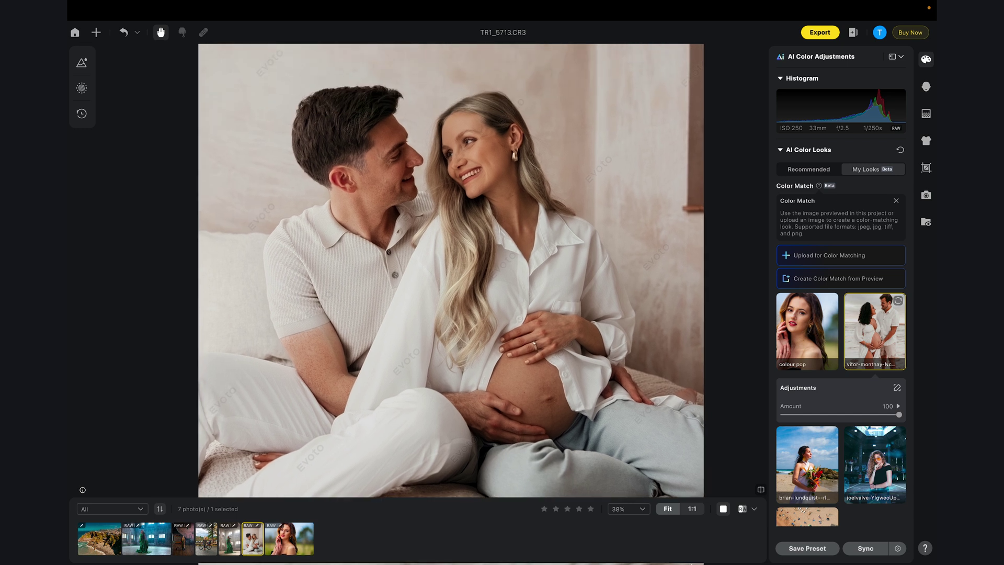
Set the maternity beach look's photo as the reference and examine it side by side with the couple in TR1_5713.CR3.
{"action": "left_click", "coordinate": [899, 363]}
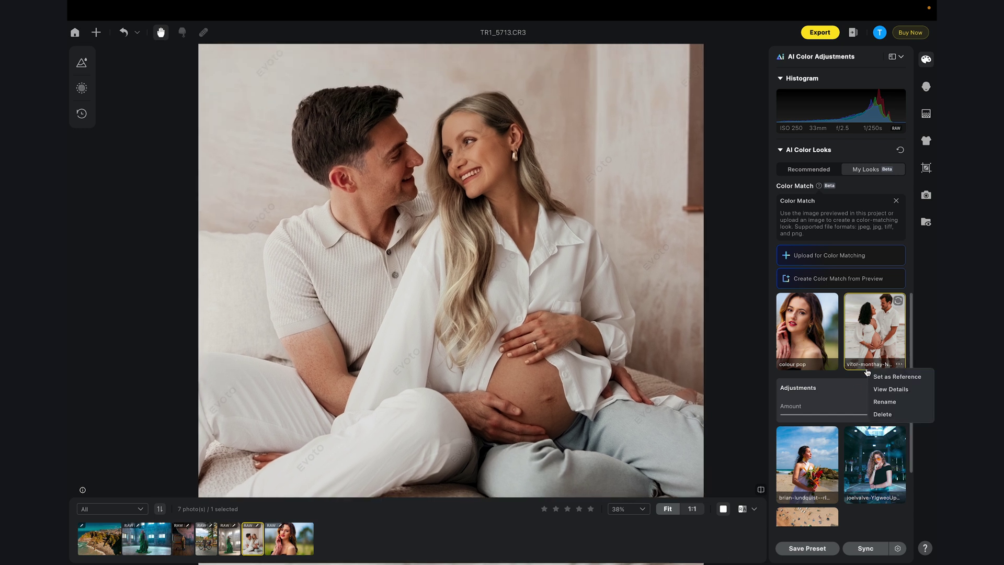
{"action": "left_click", "coordinate": [892, 379]}
{"action": "scroll", "coordinate": [591, 293], "scroll_direction": "up", "scroll_amount": 3}
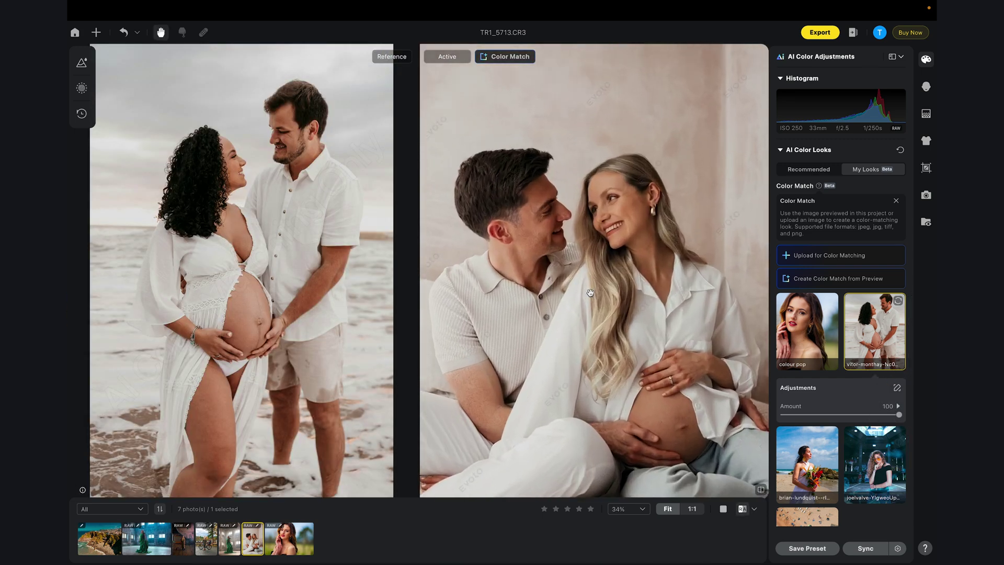
{"action": "left_click_drag", "start_coordinate": [590, 282], "coordinate": [590, 221]}
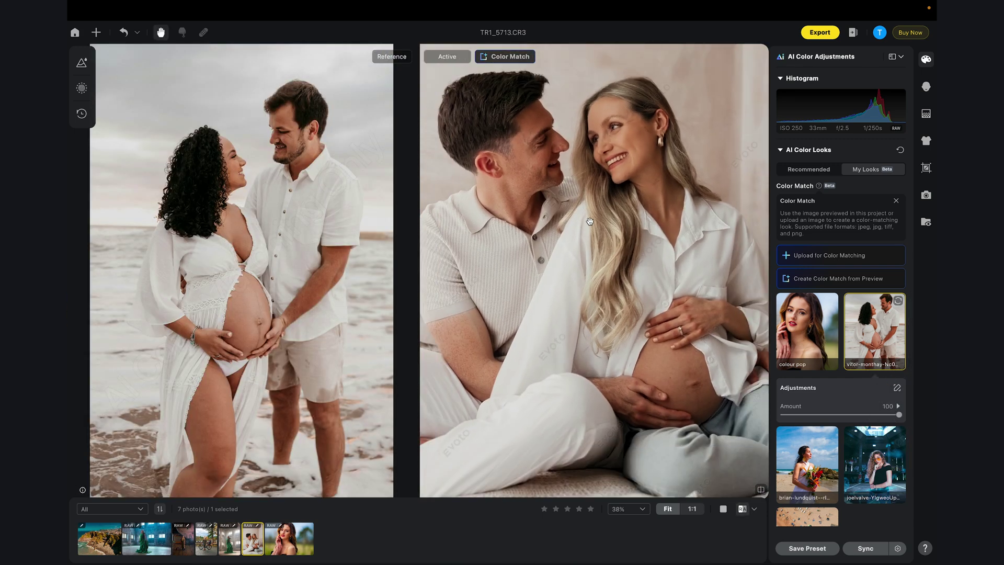